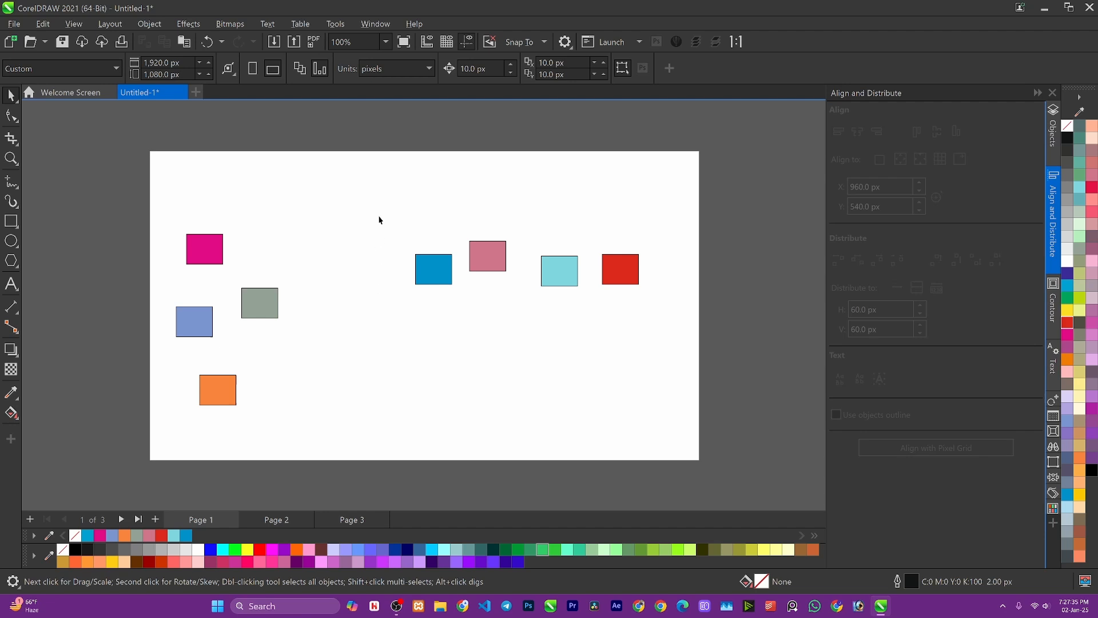
Open Page 3, which holds the Graphics Point text and the rectangle.
{"action": "left_click_drag", "start_coordinate": [379, 219], "coordinate": [661, 346]}
{"action": "left_click", "coordinate": [667, 353]}
{"action": "left_click", "coordinate": [276, 519]}
{"action": "left_click", "coordinate": [331, 518]}
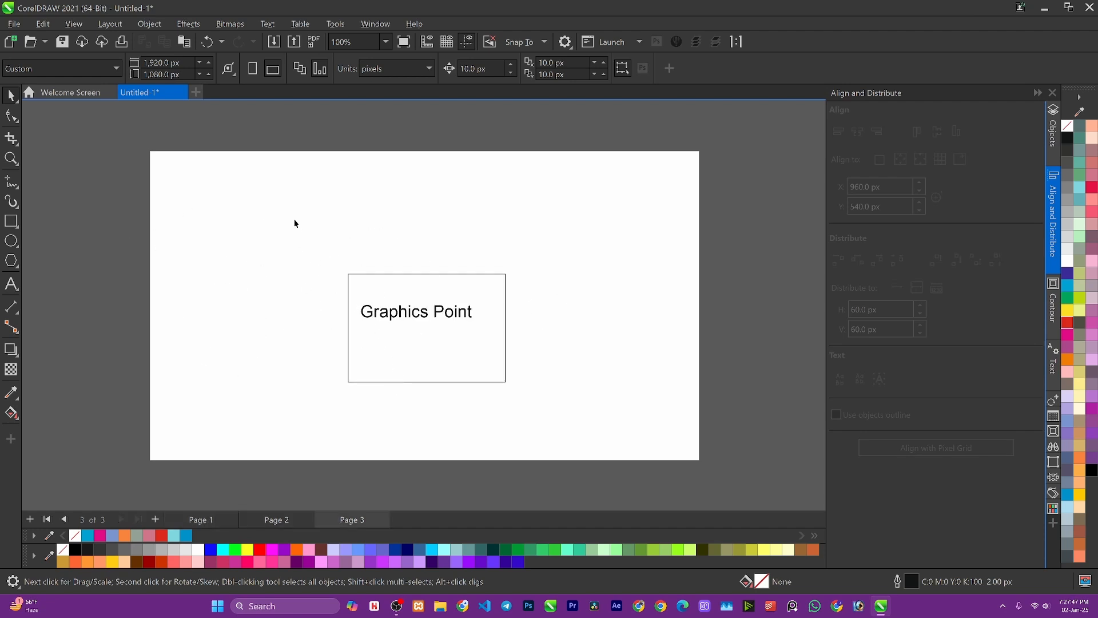
Move the Graphics Point text about 61 px right and 18 px down inside the rectangle.
{"action": "left_click_drag", "start_coordinate": [343, 301], "coordinate": [573, 385]}
{"action": "left_click", "coordinate": [568, 352]}
{"action": "left_click", "coordinate": [381, 278]}
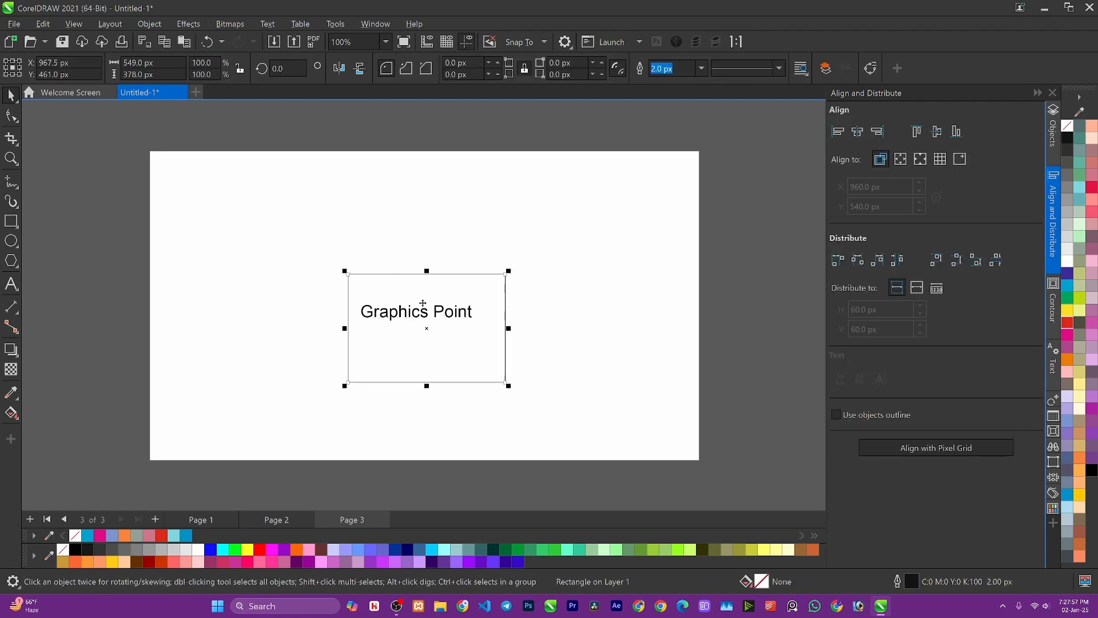
{"action": "left_click", "coordinate": [421, 308]}
{"action": "left_click", "coordinate": [613, 339]}
{"action": "left_click", "coordinate": [407, 314]}
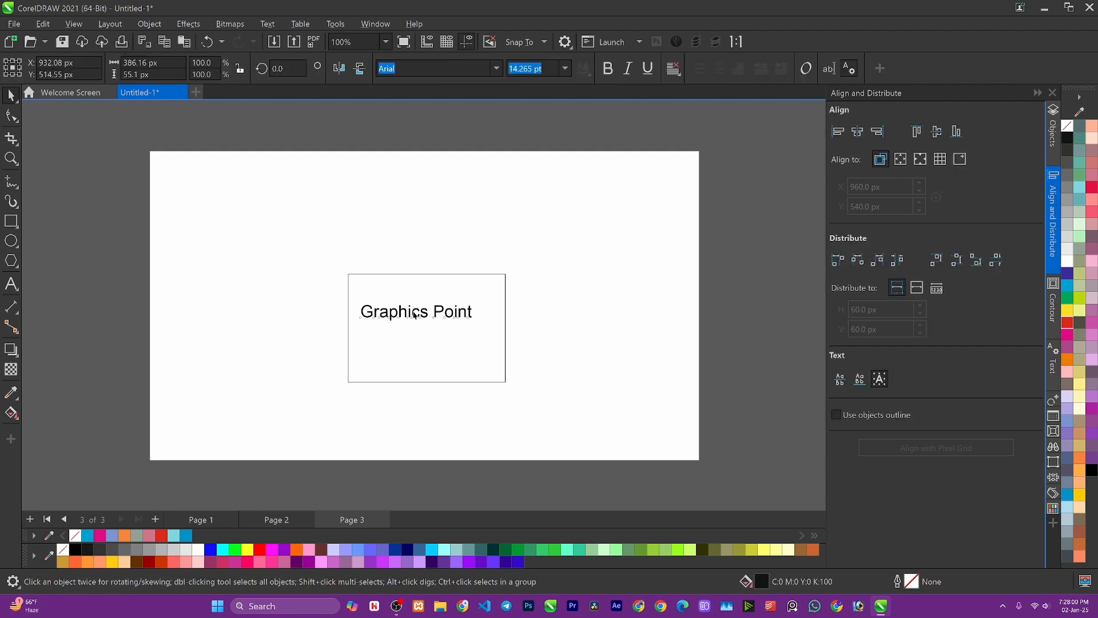
{"action": "left_click_drag", "start_coordinate": [406, 318], "coordinate": [461, 303]}
{"action": "scroll", "coordinate": [425, 329], "scroll_direction": "up", "scroll_amount": 1}
{"action": "scroll", "coordinate": [425, 328], "scroll_direction": "up", "scroll_amount": 2}
{"action": "left_click", "coordinate": [490, 359]}
{"action": "left_click", "coordinate": [453, 331]}
{"action": "left_click", "coordinate": [498, 324]}
{"action": "left_click", "coordinate": [466, 303]}
{"action": "left_click", "coordinate": [622, 304]}
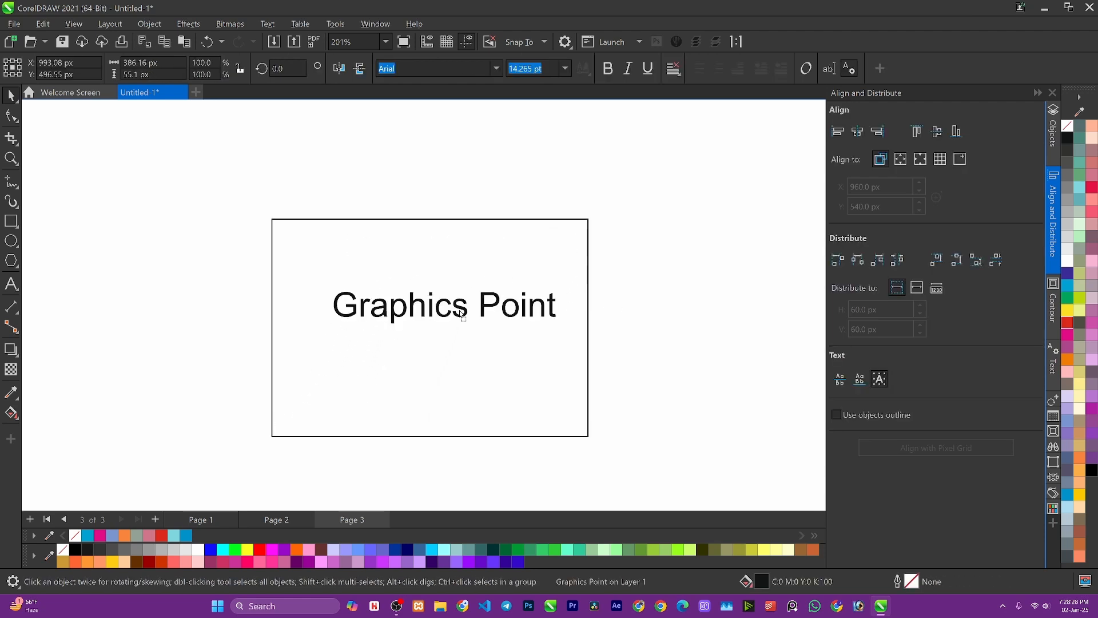
{"action": "left_click", "coordinate": [709, 343]}
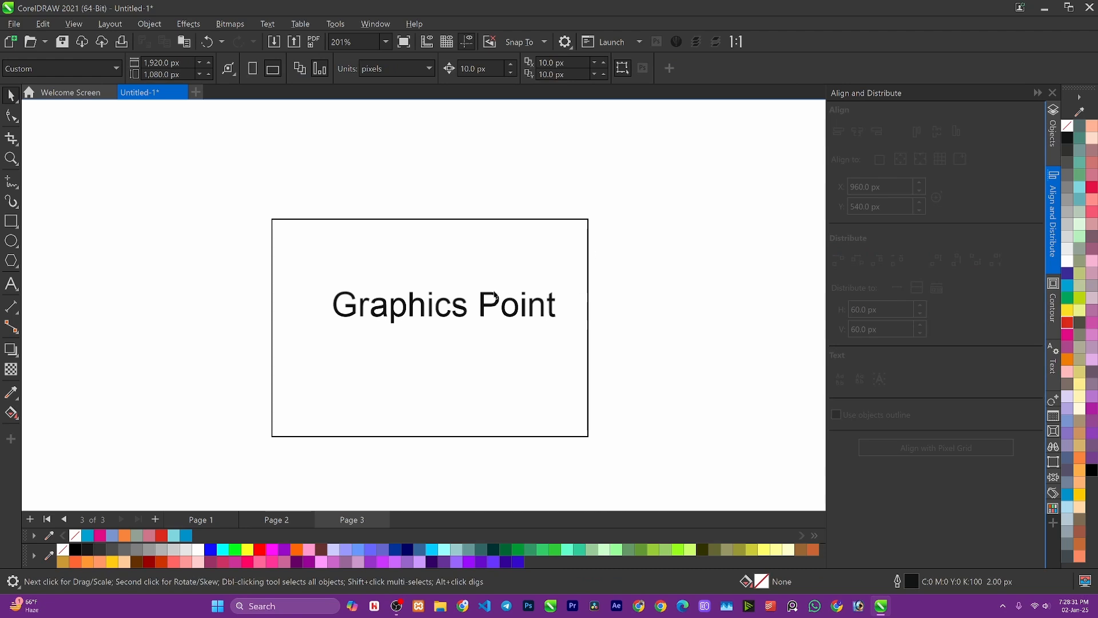
Look up where the Align and Distribute docker and the object alignment commands are found.
{"action": "left_click", "coordinate": [527, 219]}
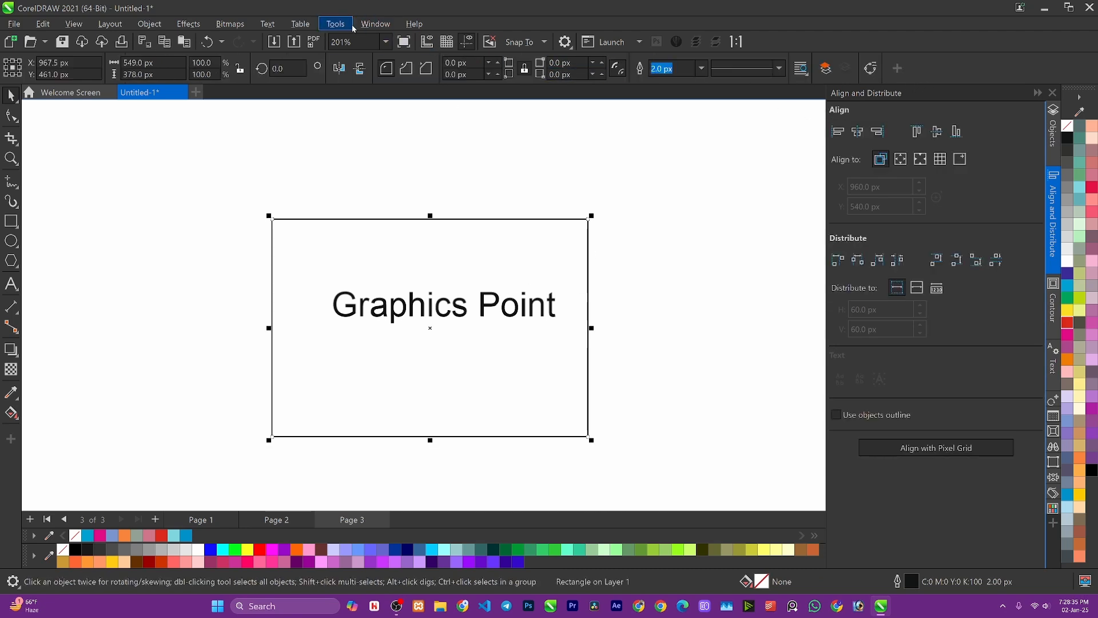
{"action": "left_click", "coordinate": [382, 25]}
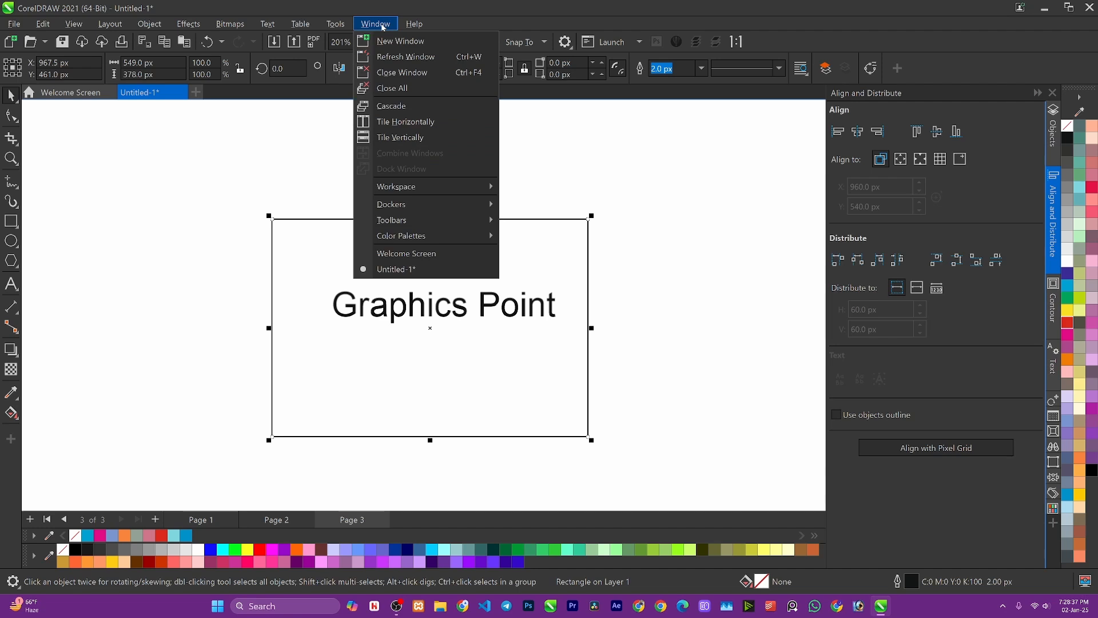
{"action": "mouse_move", "coordinate": [383, 203]}
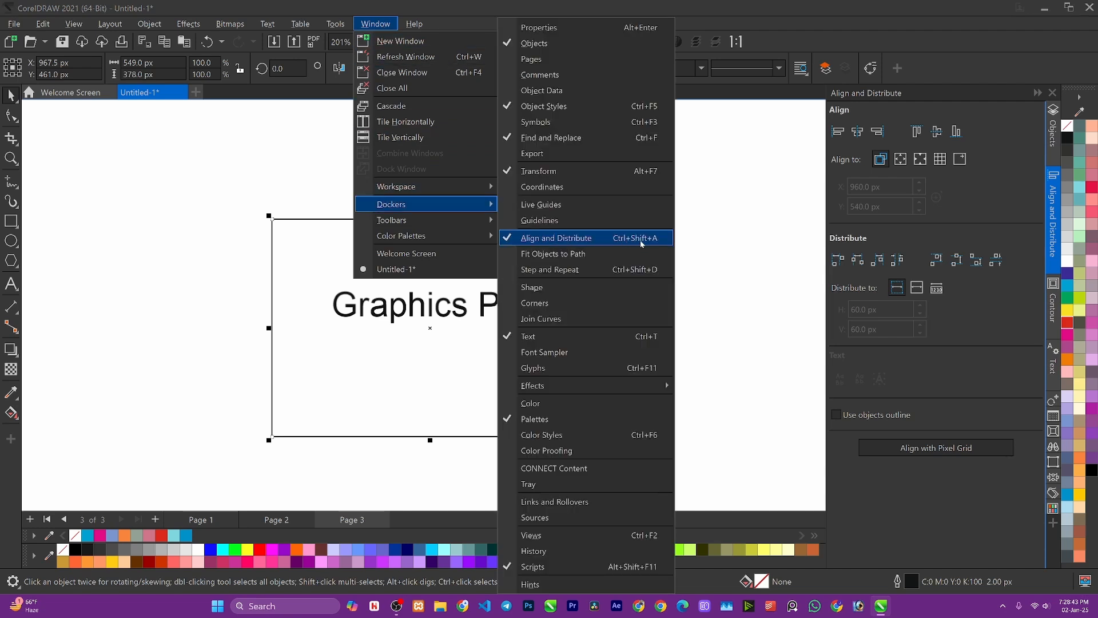
{"action": "left_click", "coordinate": [724, 235]}
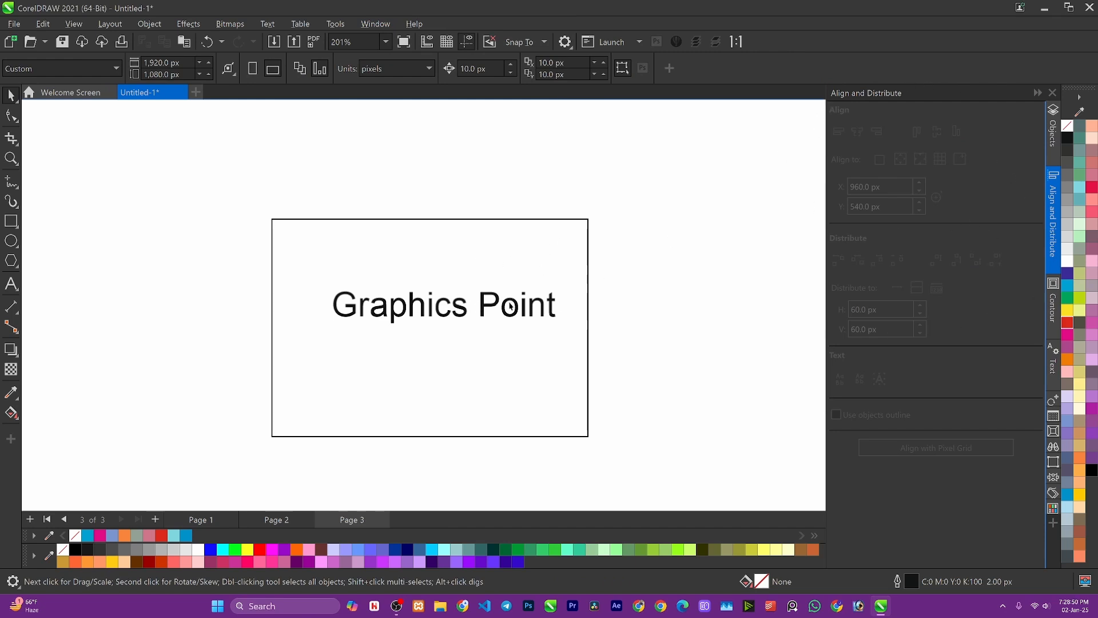
{"action": "left_click", "coordinate": [446, 314]}
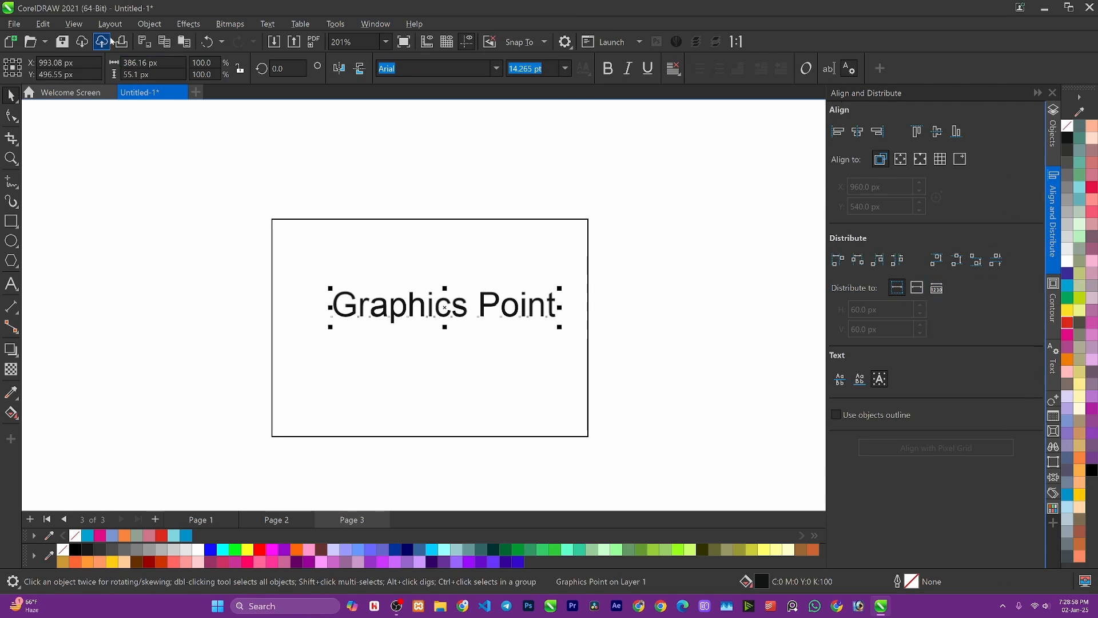
{"action": "left_click", "coordinate": [149, 23]}
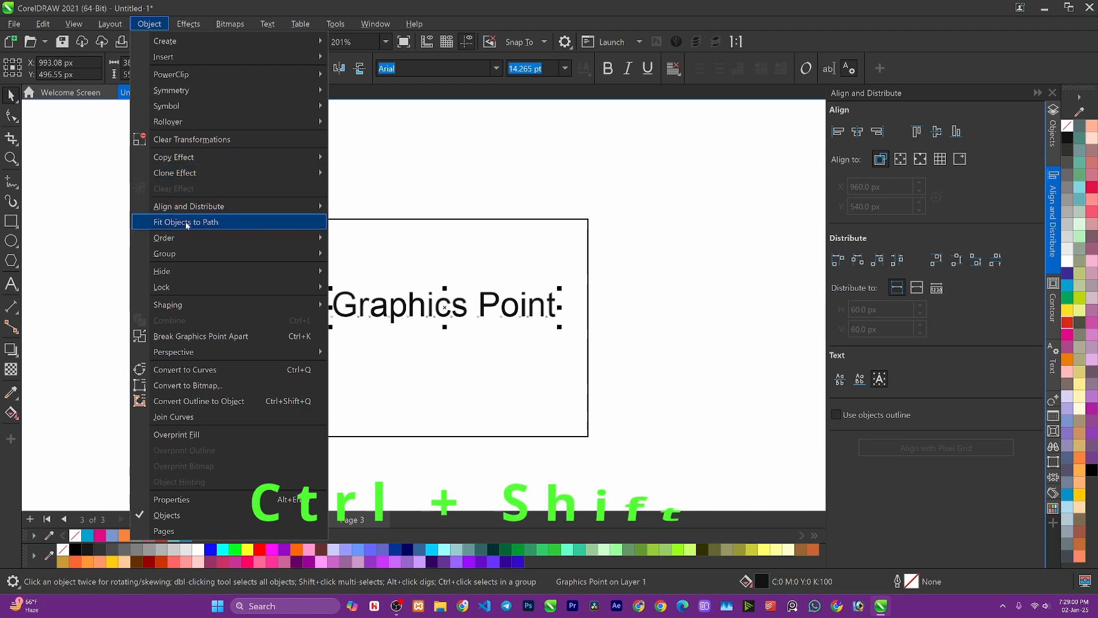
{"action": "mouse_move", "coordinate": [189, 206]}
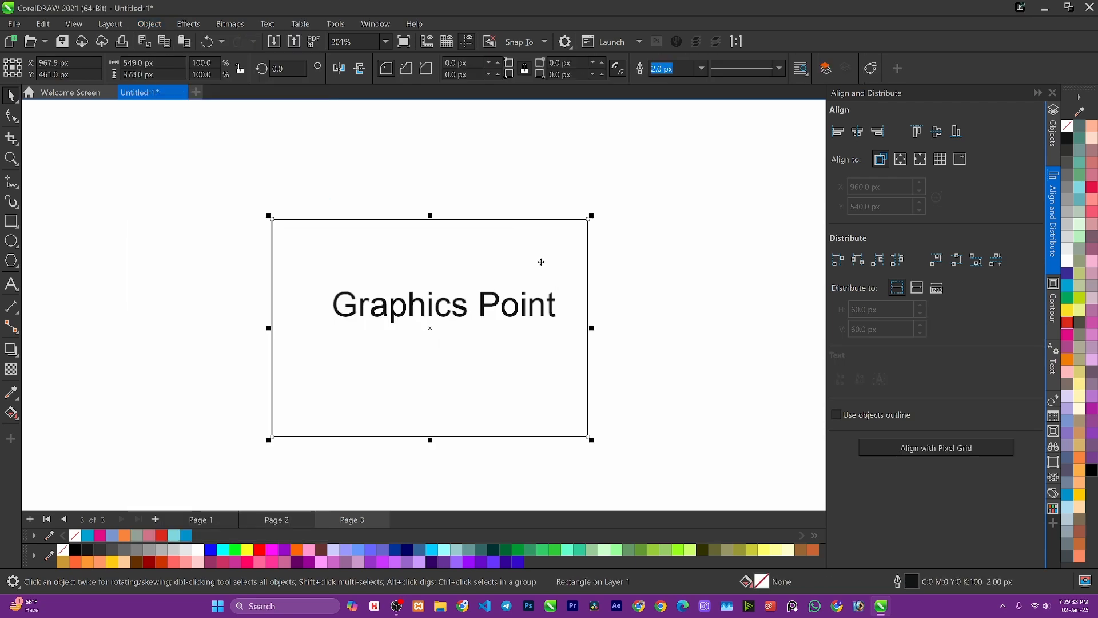
Fill the rectangle with brownish orange and undo the fill.
{"action": "left_click", "coordinate": [466, 298]}
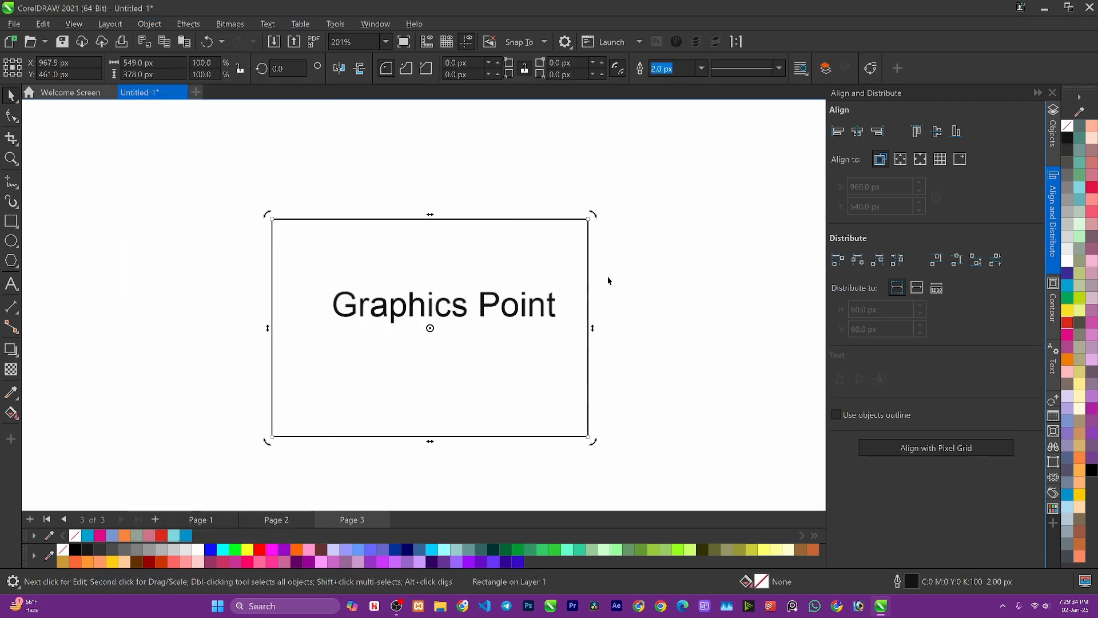
{"action": "left_click", "coordinate": [812, 549]}
{"action": "left_click", "coordinate": [688, 382]}
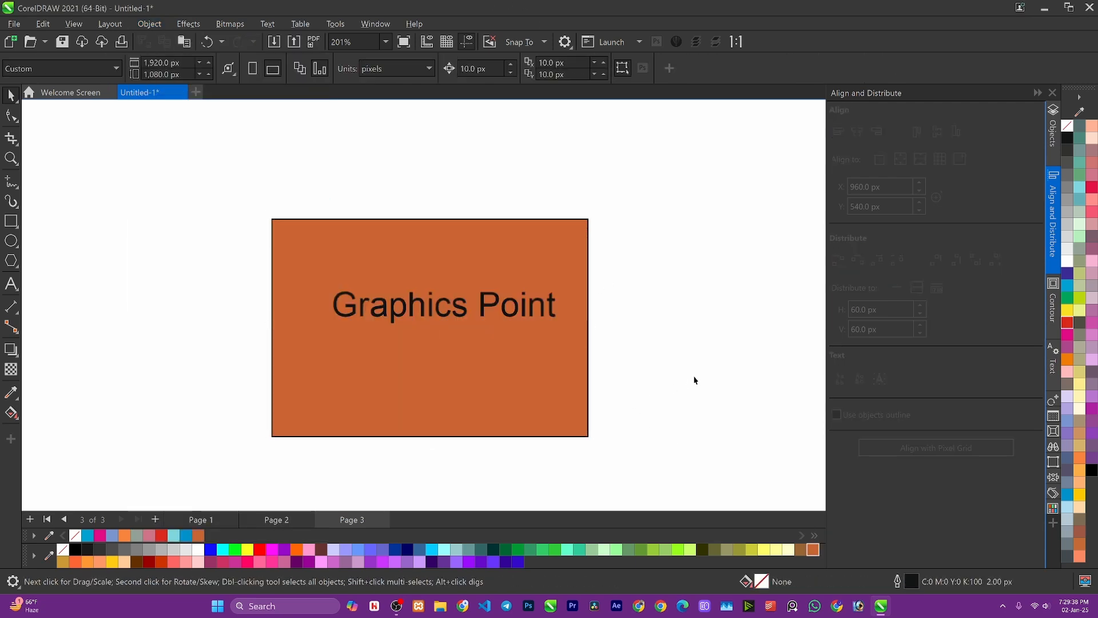
{"action": "key", "text": "ctrl+z"}
{"action": "left_click", "coordinate": [676, 384]}
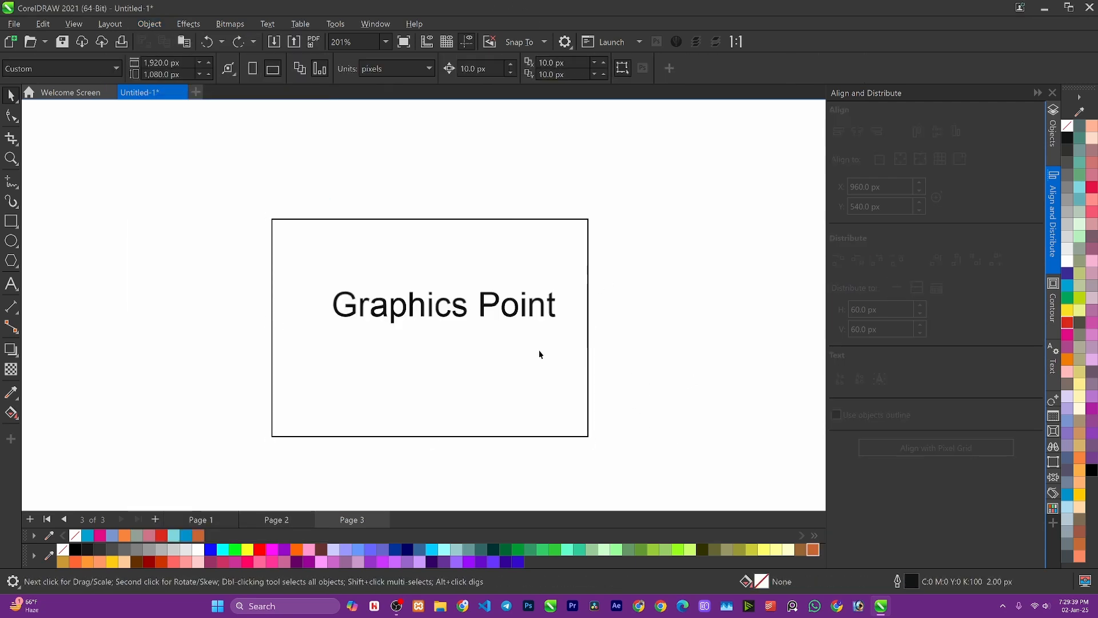
Align the Graphics Point text to the rectangle's left edge, and centre it horizontally and vertically in the rectangle.
{"action": "left_click", "coordinate": [424, 310]}
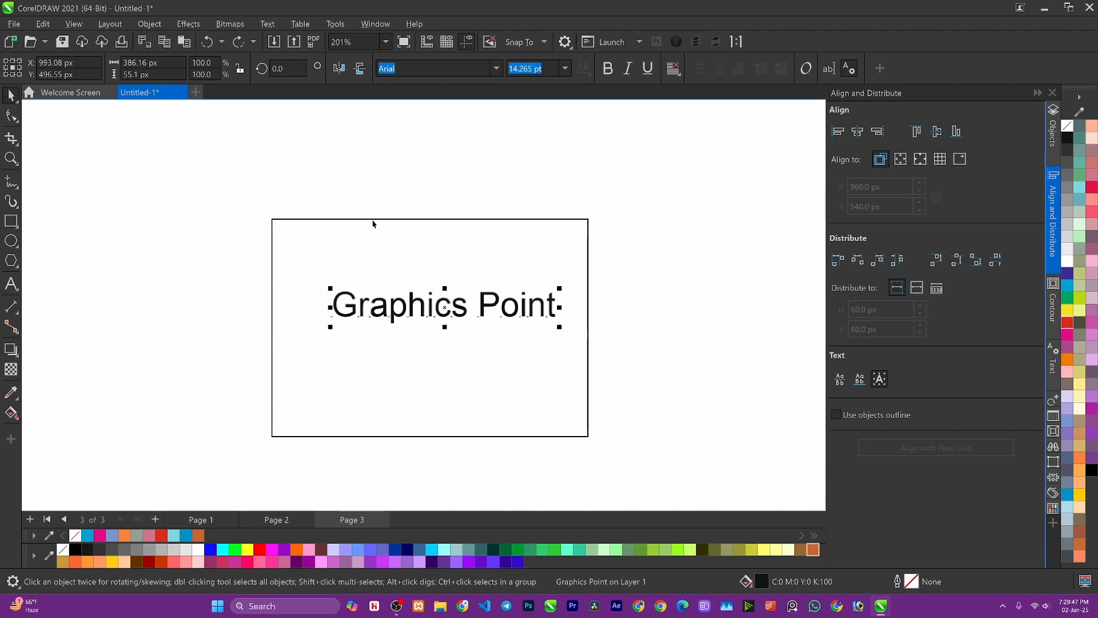
{"action": "left_click", "coordinate": [789, 363]}
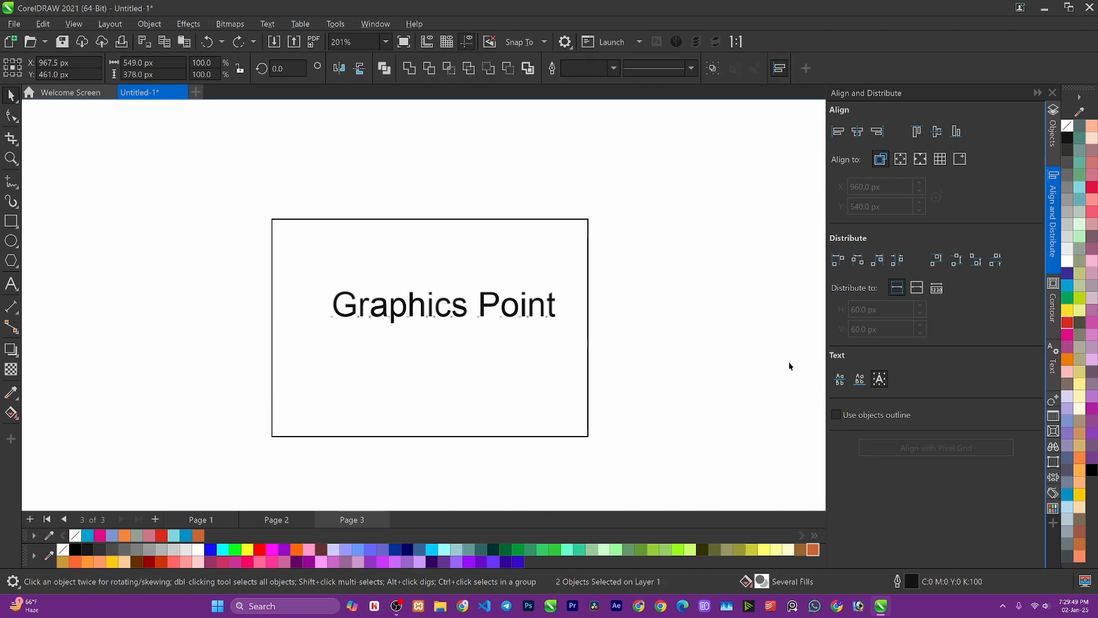
{"action": "left_click", "coordinate": [400, 309]}
{"action": "left_click", "coordinate": [401, 314]}
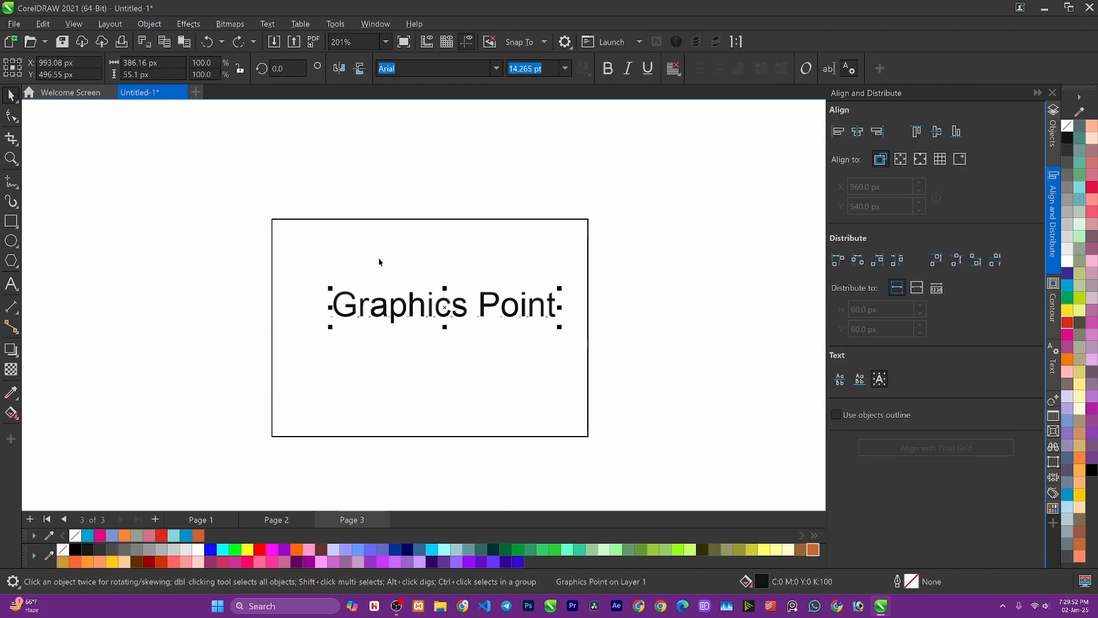
{"action": "left_click", "coordinate": [376, 226], "text": "shift"}
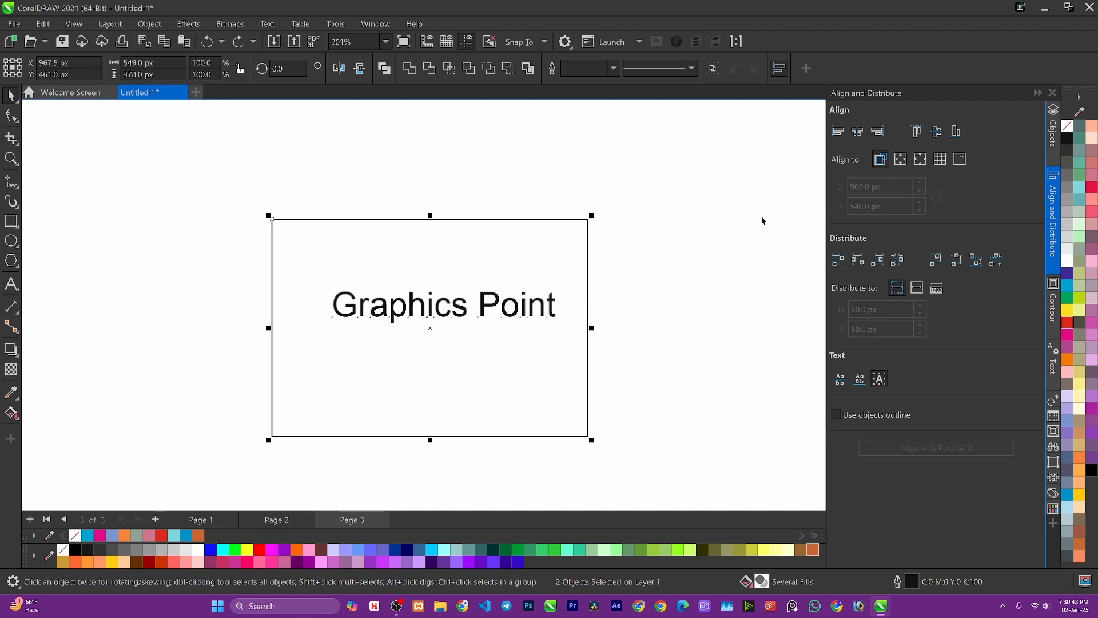
{"action": "left_click", "coordinate": [837, 132]}
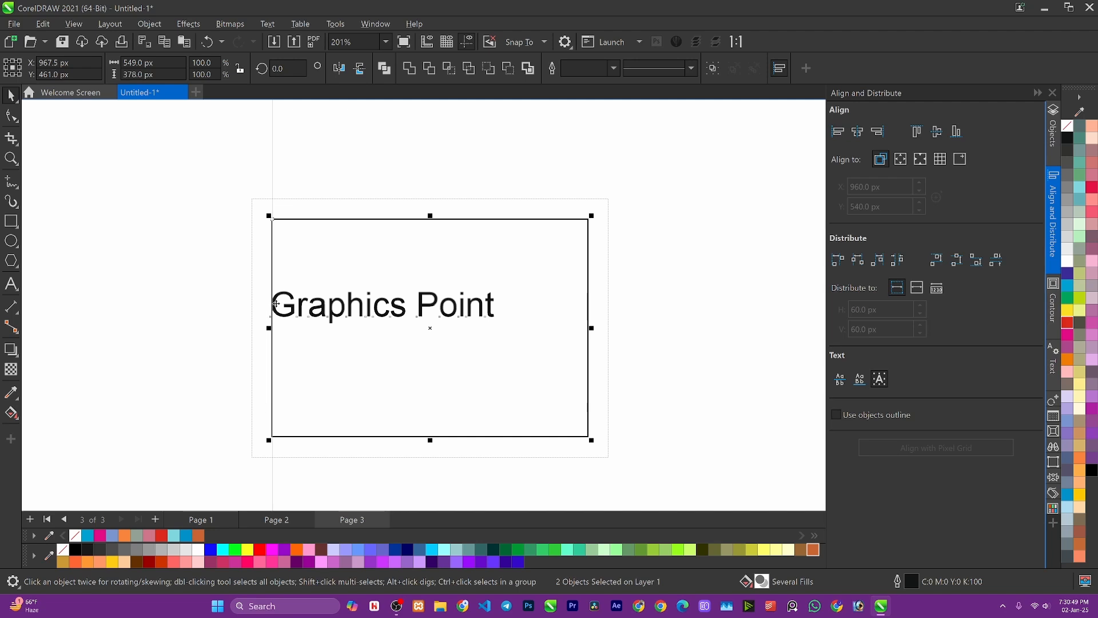
{"action": "left_click", "coordinate": [857, 132]}
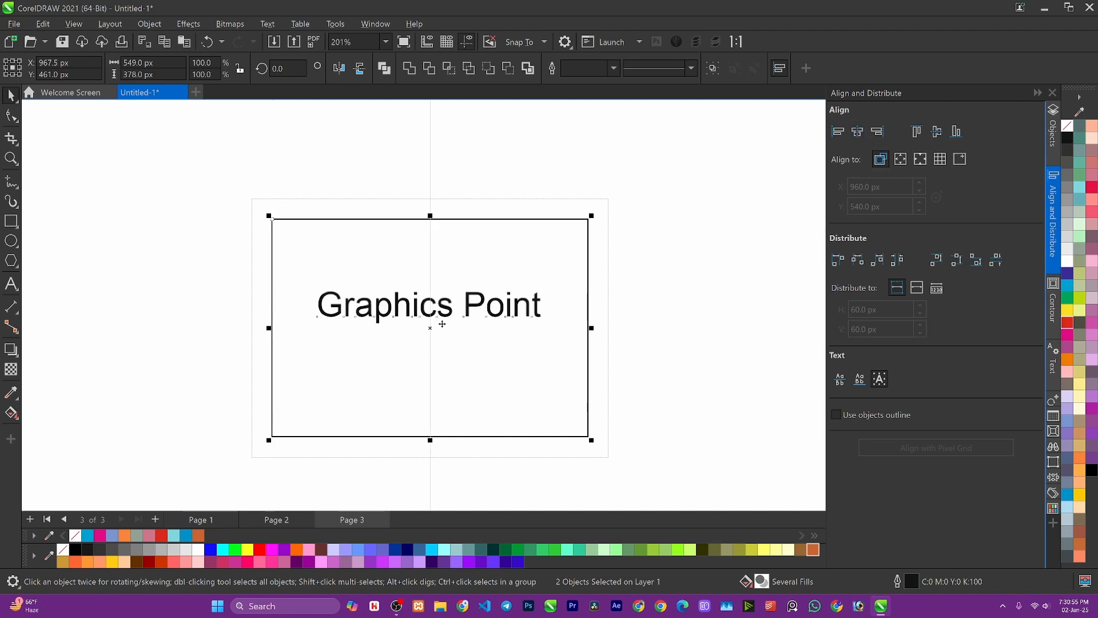
{"action": "left_click", "coordinate": [936, 131]}
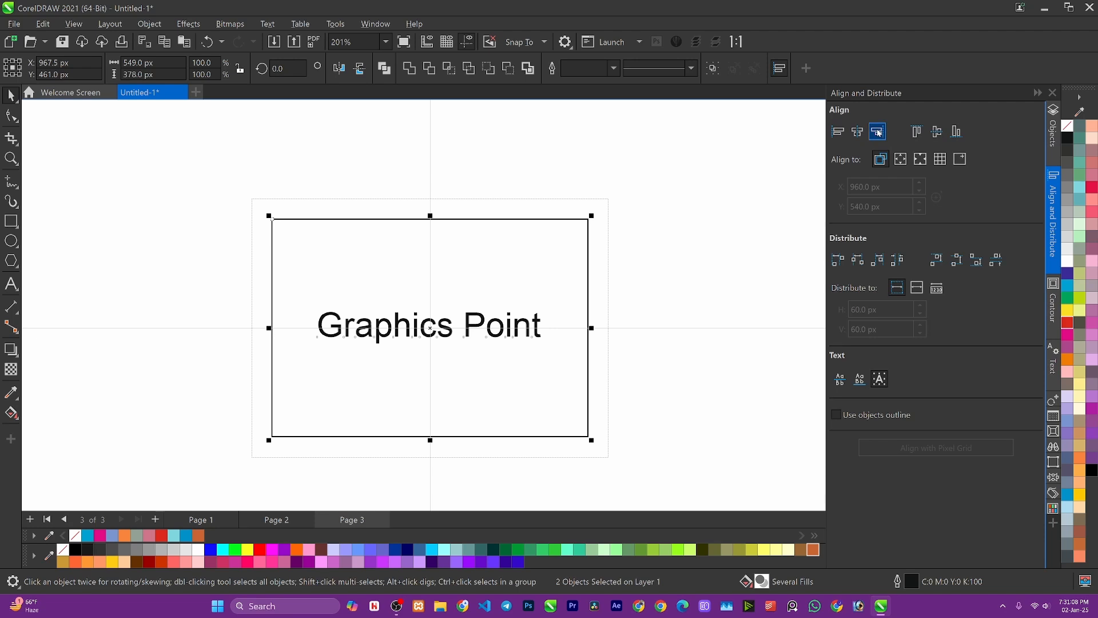
Align the text to the rectangle's top edge, its bottom edge, and finally its top-left corner.
{"action": "left_click", "coordinate": [916, 130]}
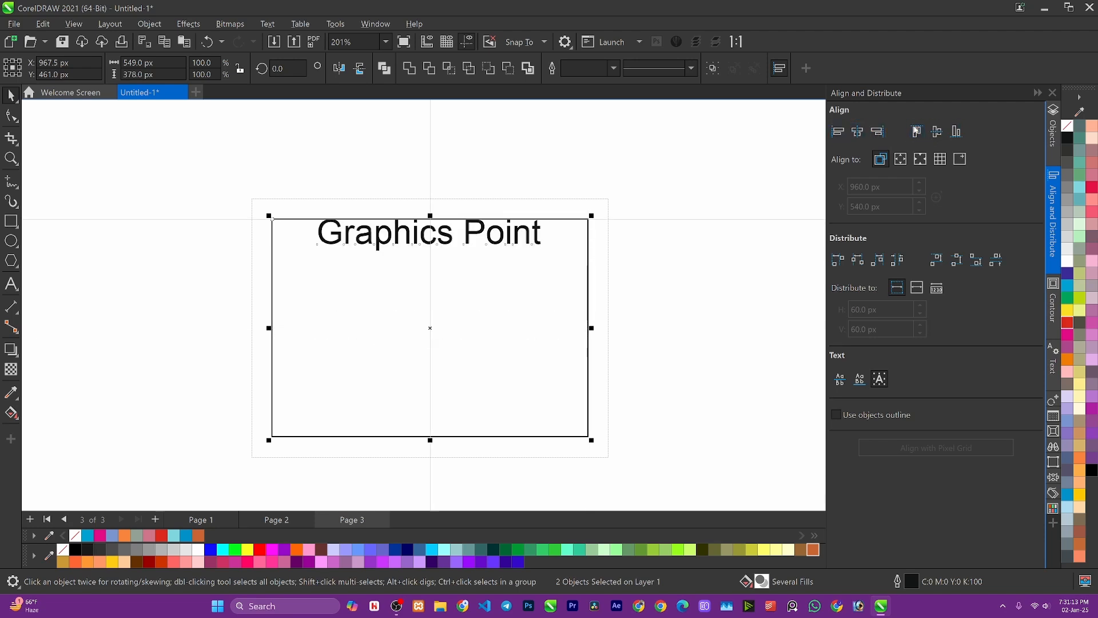
{"action": "left_click", "coordinate": [957, 133]}
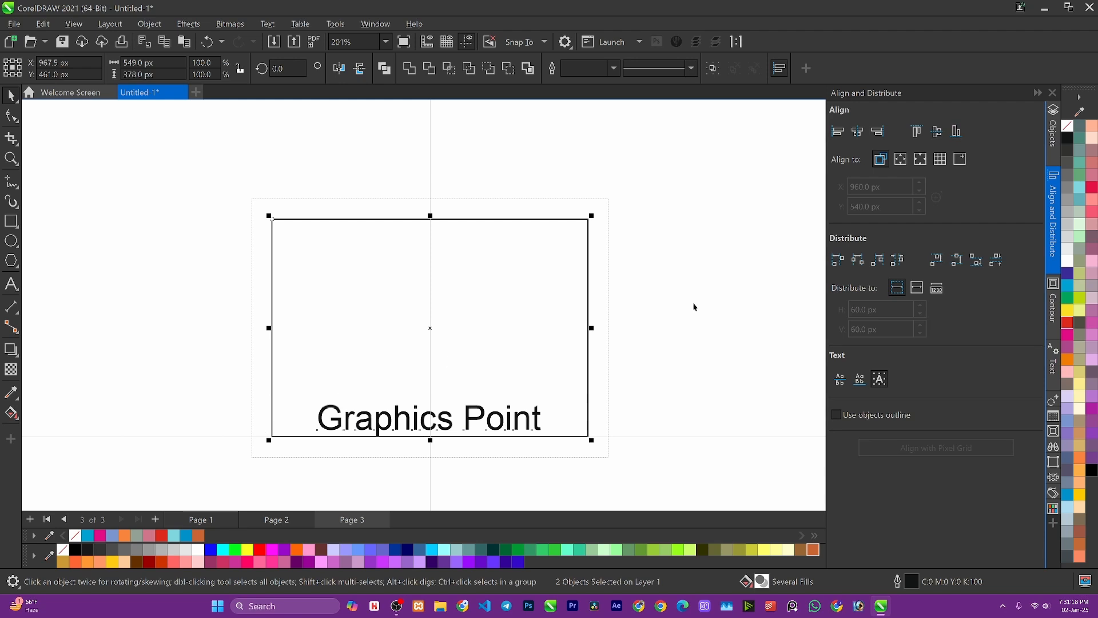
{"action": "left_click", "coordinate": [837, 132]}
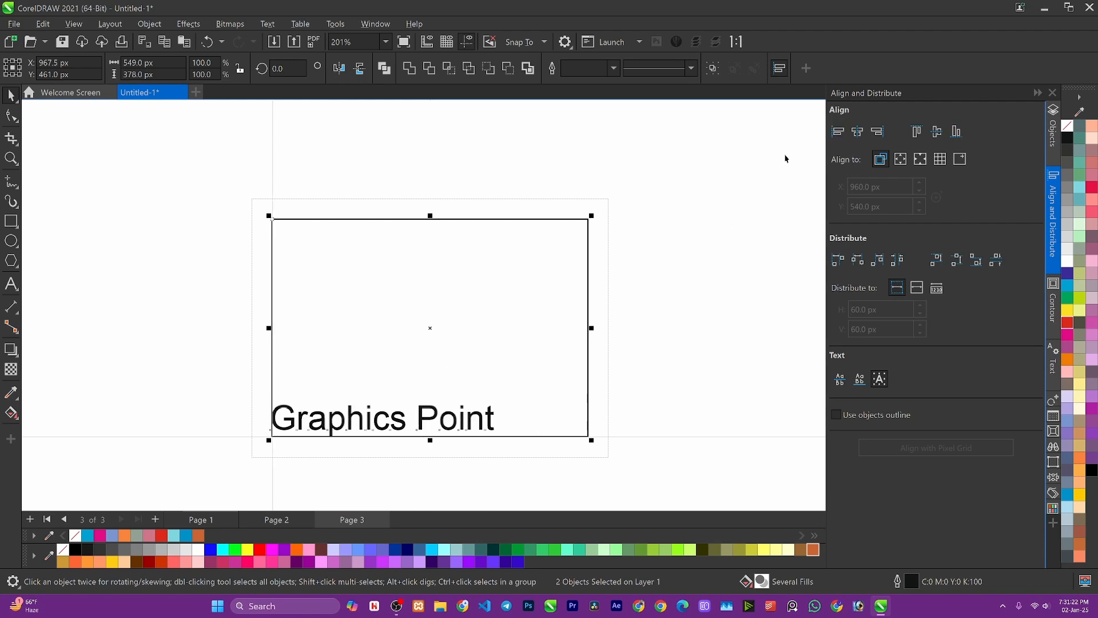
{"action": "left_click", "coordinate": [916, 133]}
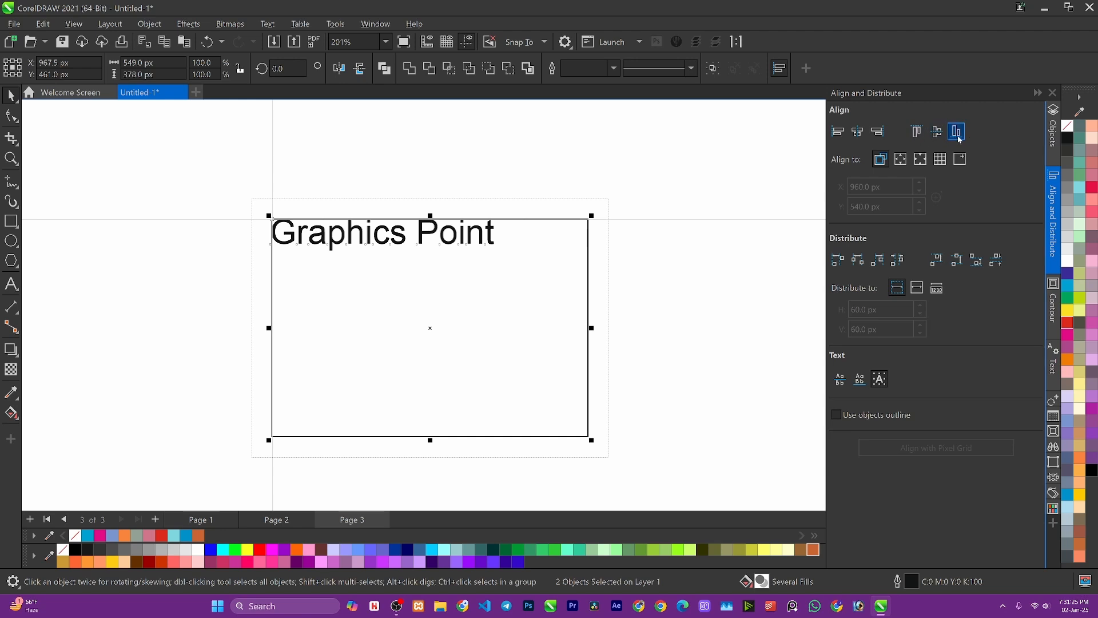
Centre the text vertically and horizontally in the rectangle and deselect both objects.
{"action": "left_click", "coordinate": [940, 133]}
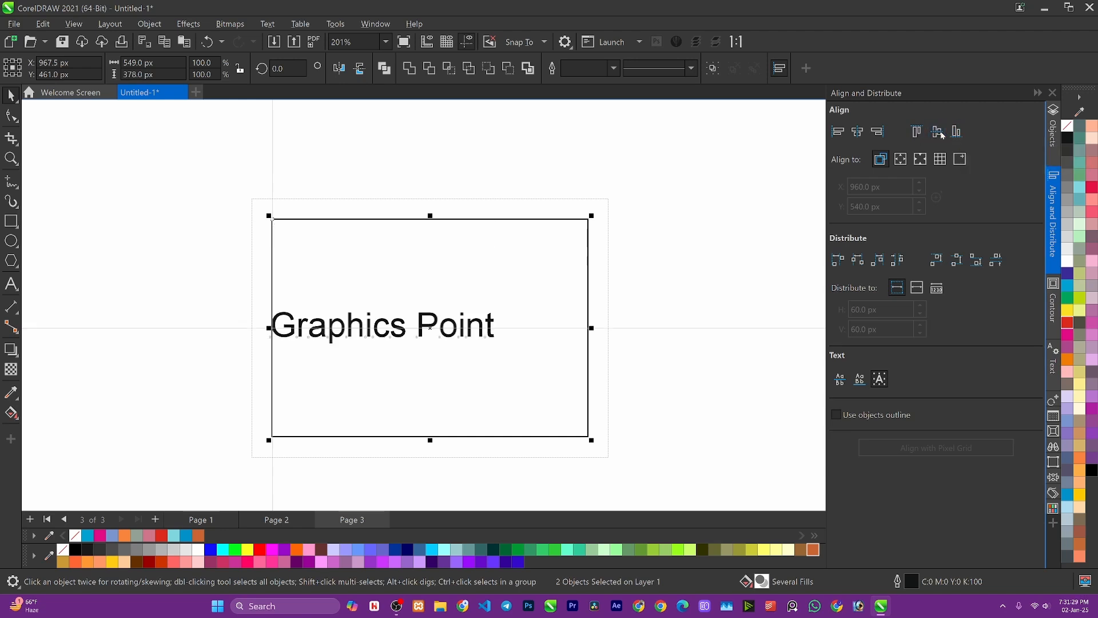
{"action": "left_click", "coordinate": [857, 132]}
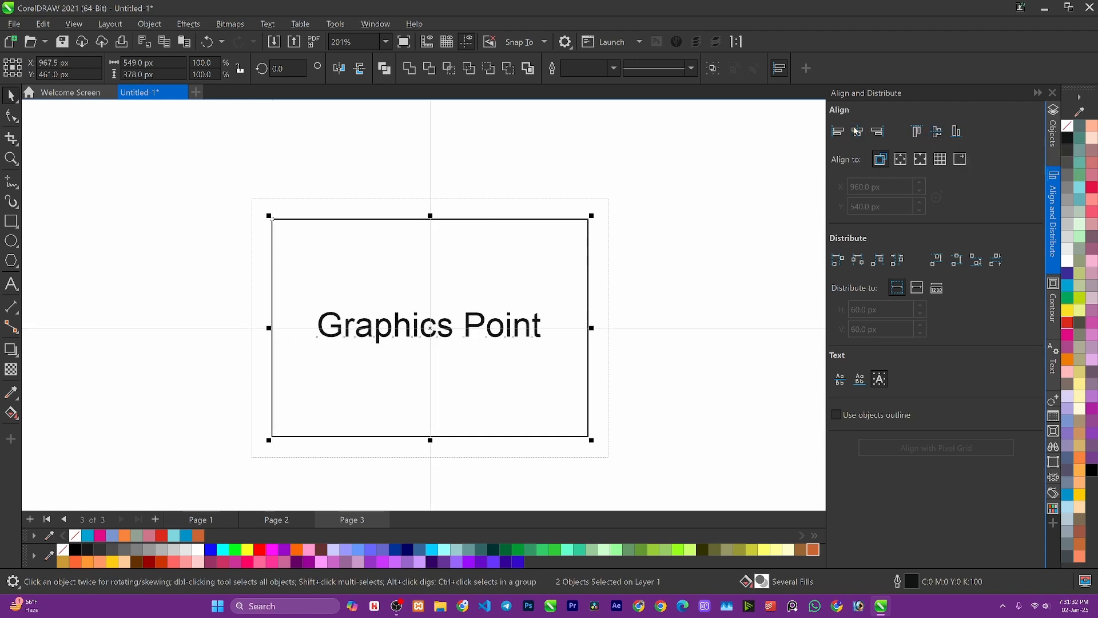
{"action": "left_click", "coordinate": [446, 341]}
{"action": "left_click", "coordinate": [556, 360]}
Select the text and the rectangle as the reference object, and align the text to its top and left edges.
{"action": "left_click", "coordinate": [444, 326]}
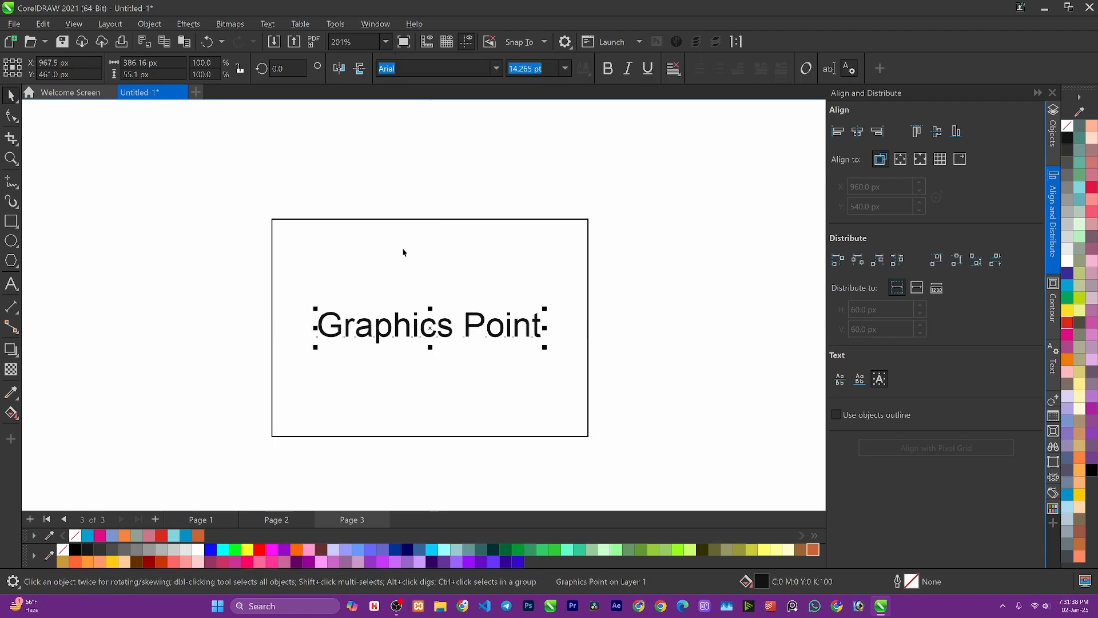
{"action": "left_click", "coordinate": [396, 227], "text": "shift"}
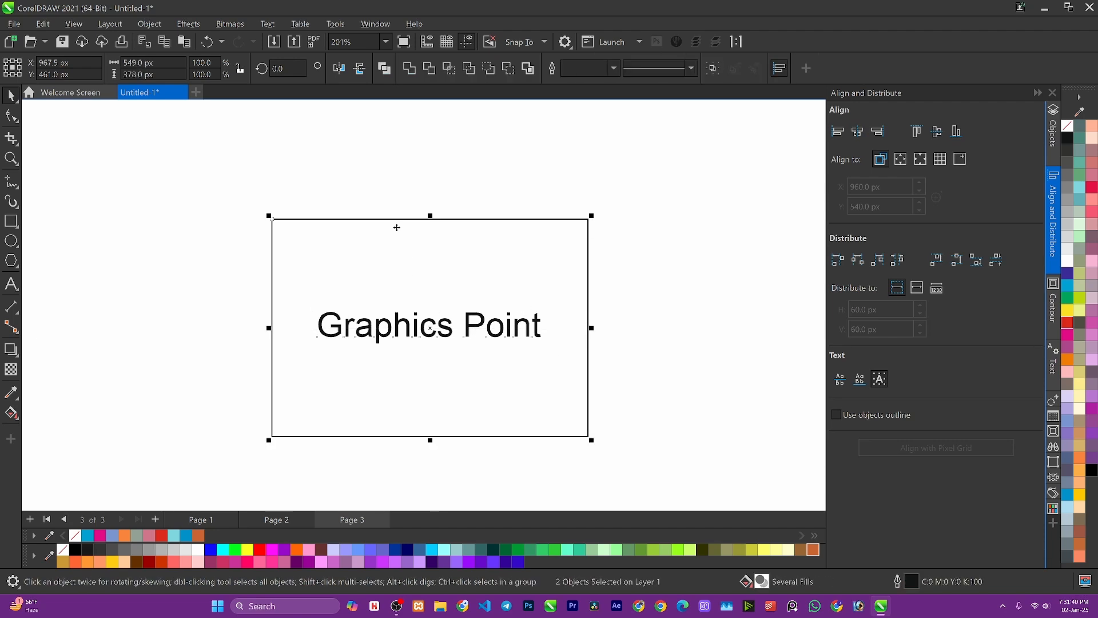
{"action": "key", "text": "t"}
{"action": "key", "text": "l"}
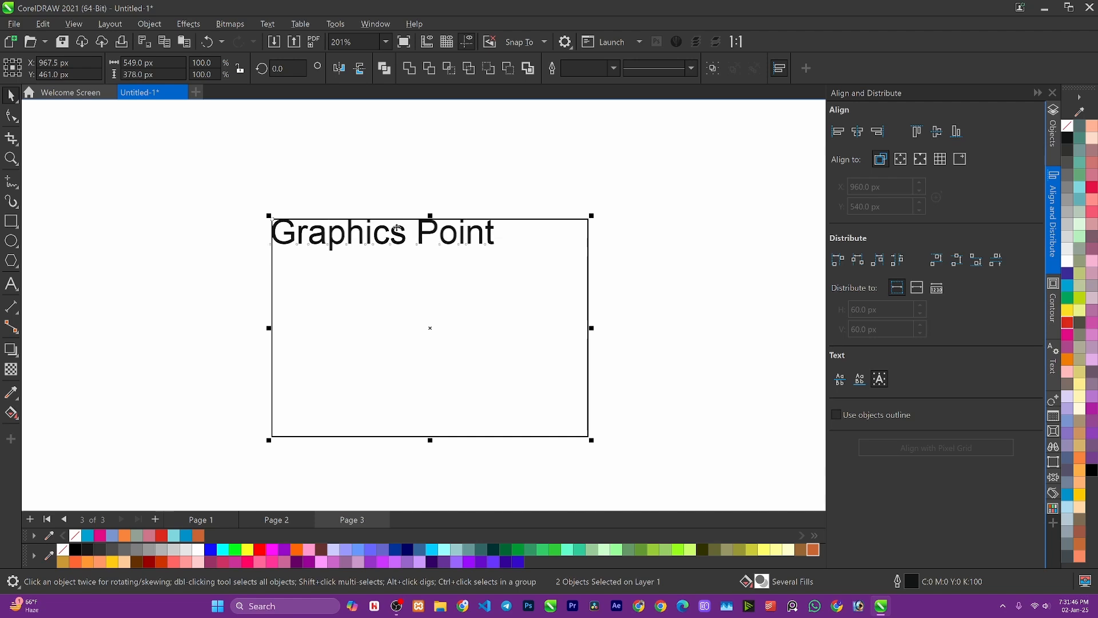
Align the text to the rectangle's bottom and right edges, and re-centre it horizontally and vertically.
{"action": "key", "text": "b"}
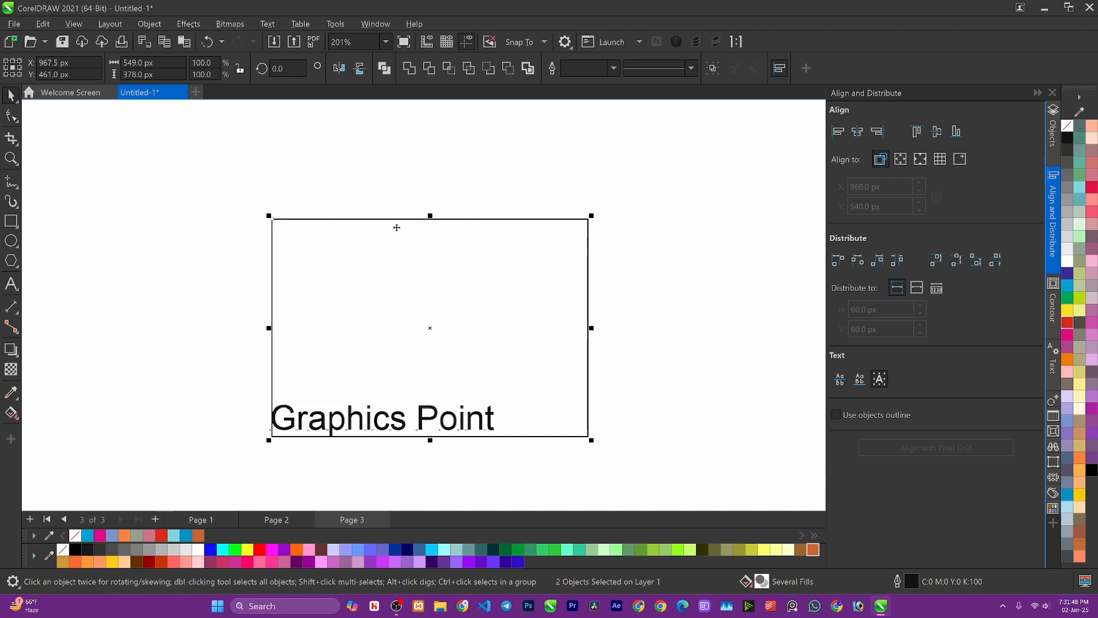
{"action": "key", "text": "r"}
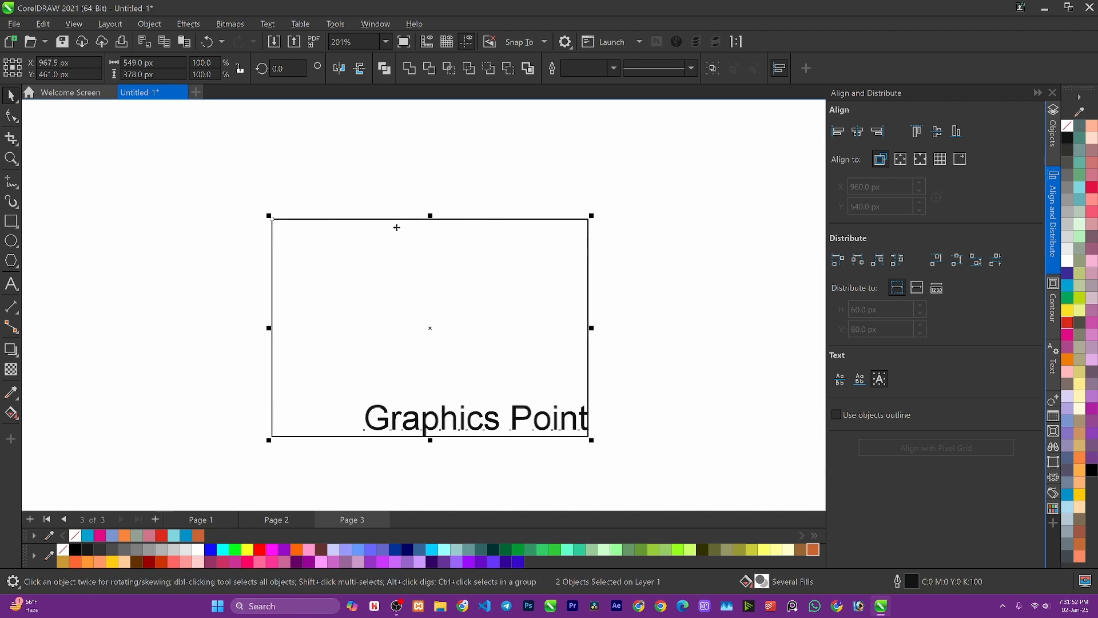
{"action": "key", "text": "c"}
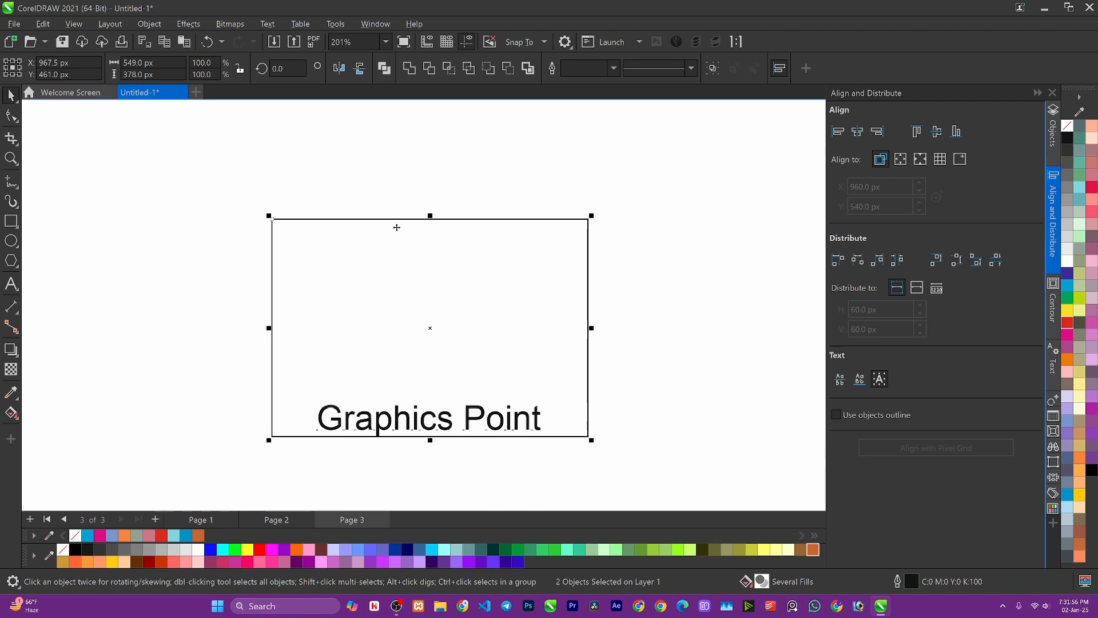
{"action": "key", "text": "e"}
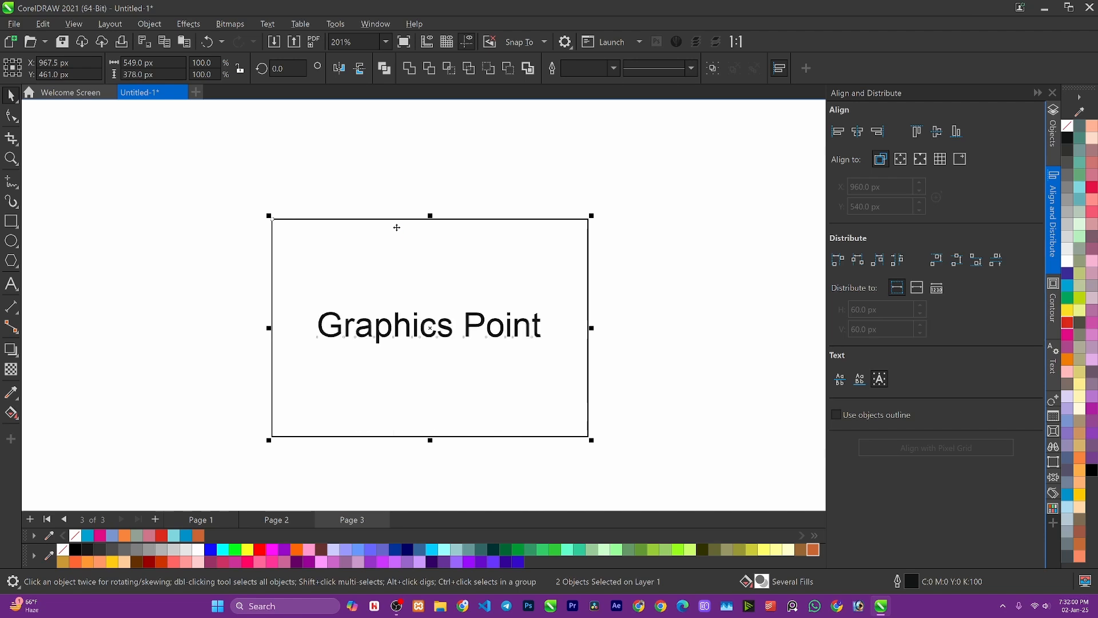
Align the text to the rectangle's top, right and left edges in turn, and centre it horizontally and vertically.
{"action": "key", "text": "t"}
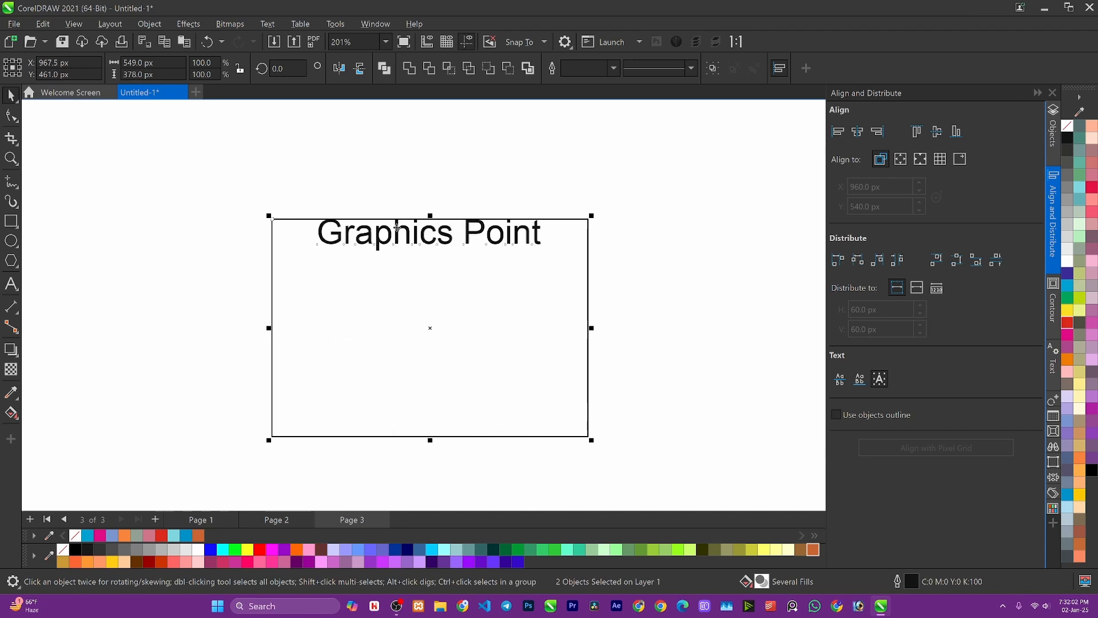
{"action": "key", "text": "r"}
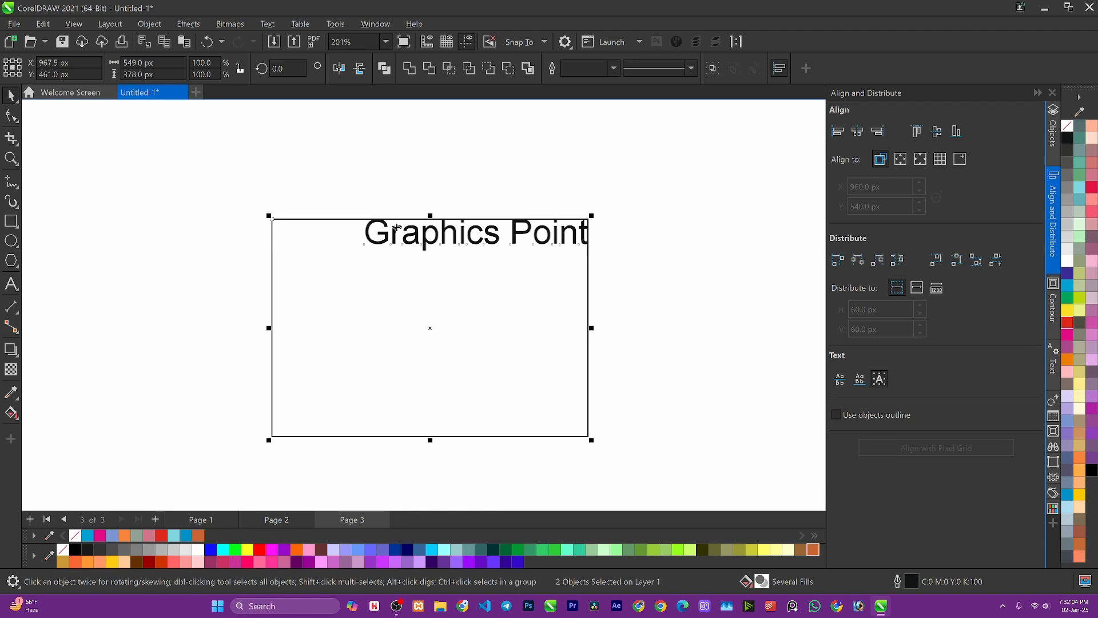
{"action": "key", "text": "l"}
{"action": "key", "text": "c"}
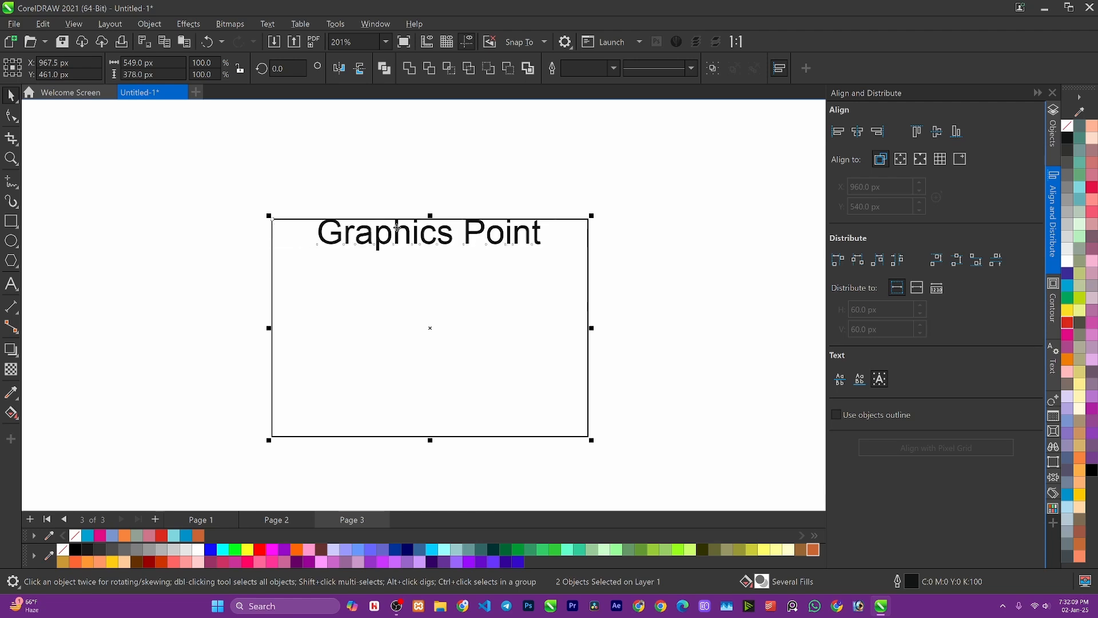
{"action": "key", "text": "e"}
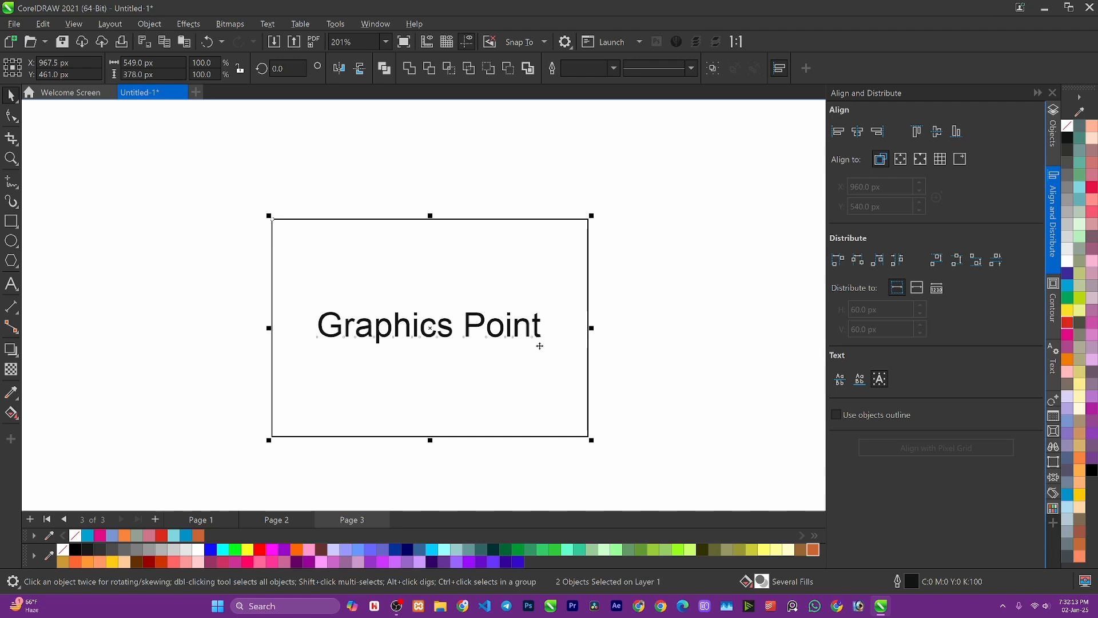
{"action": "left_click", "coordinate": [601, 344]}
{"action": "left_click", "coordinate": [469, 322]}
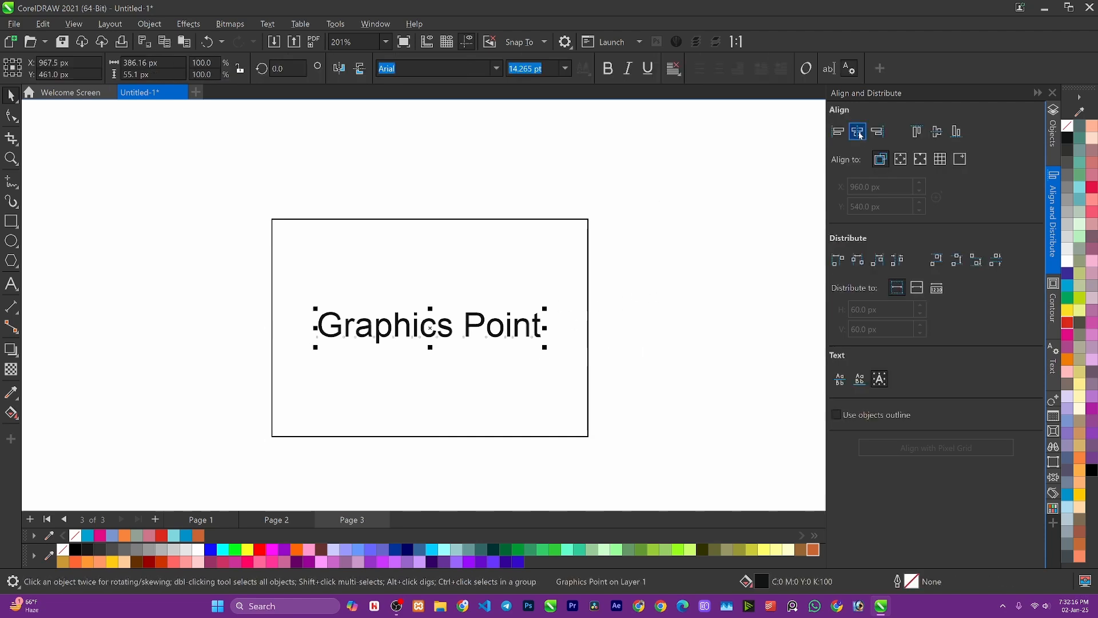
{"action": "left_click", "coordinate": [436, 340]}
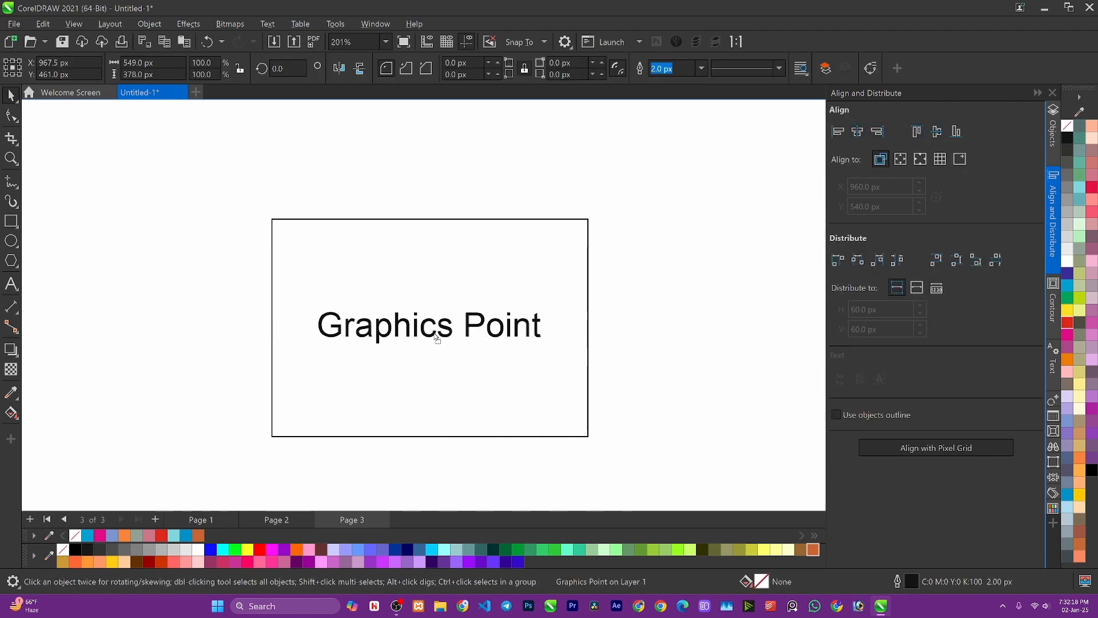
{"action": "left_click", "coordinate": [430, 331]}
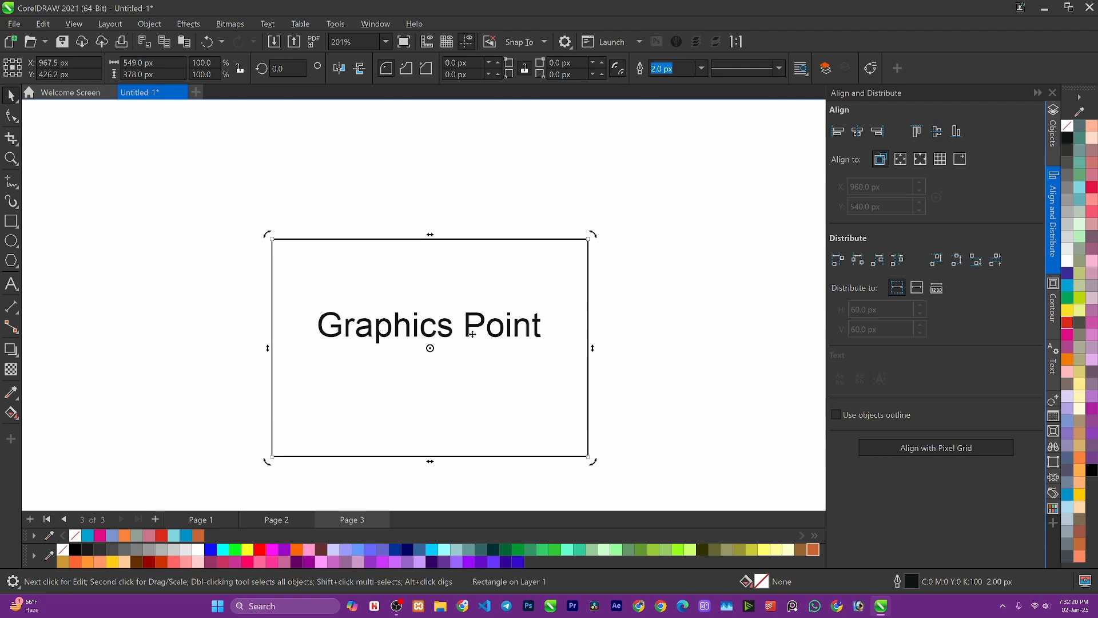
{"action": "key", "text": "ctrl+z"}
Select the text and the rectangle as the reference object, and align the text to the top edge and alternately the right and left edges.
{"action": "left_click", "coordinate": [422, 331]}
{"action": "left_click", "coordinate": [421, 282], "text": "shift"}
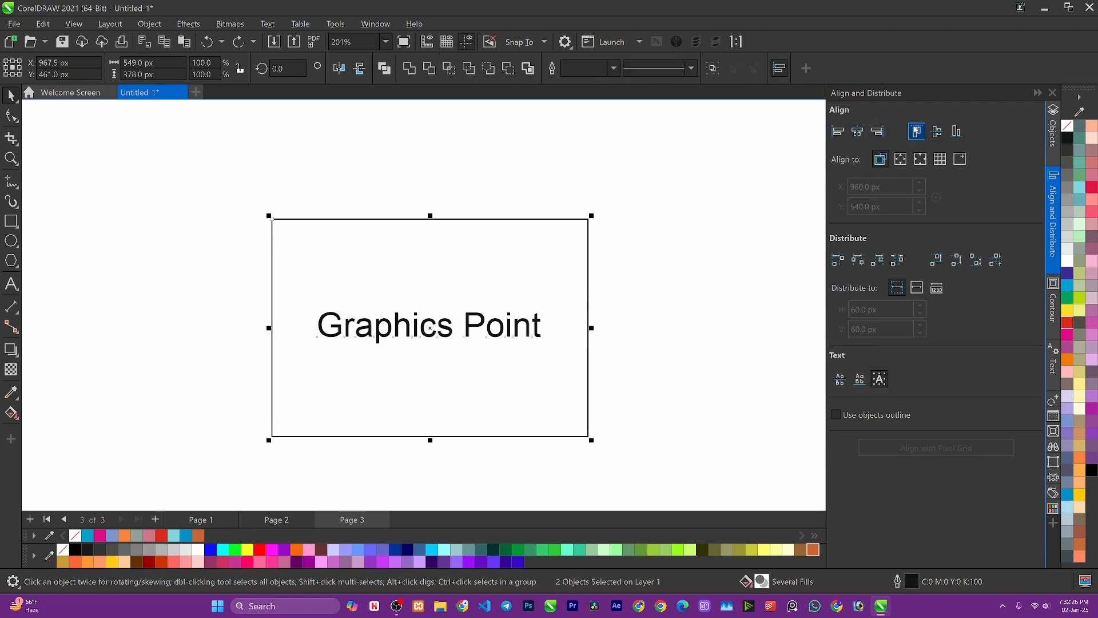
{"action": "left_click", "coordinate": [915, 131]}
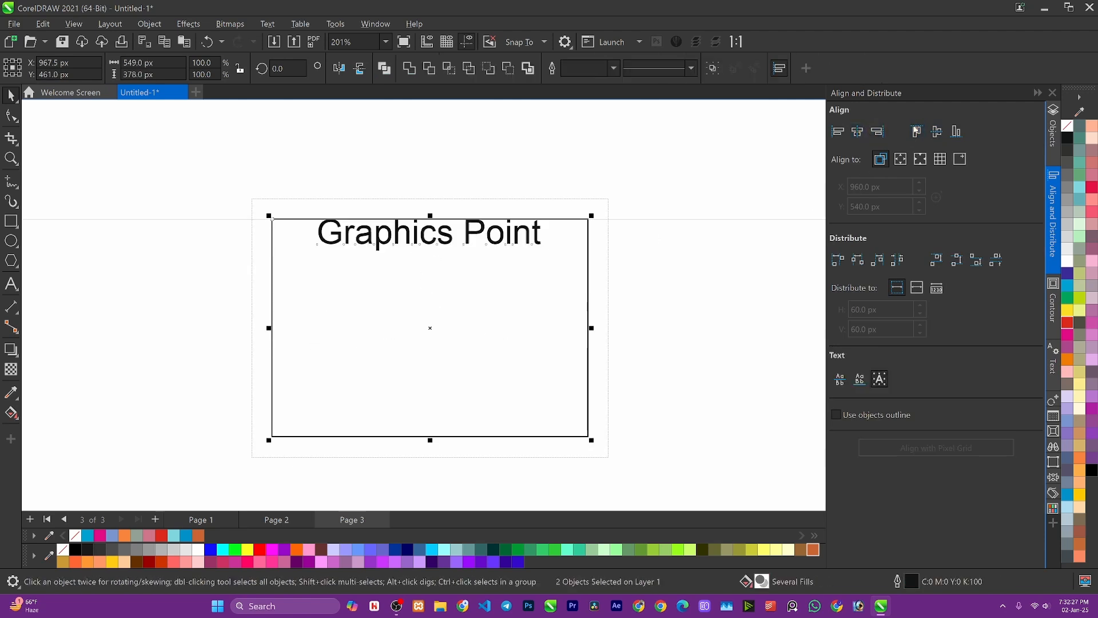
{"action": "left_click", "coordinate": [877, 131]}
{"action": "left_click", "coordinate": [837, 131]}
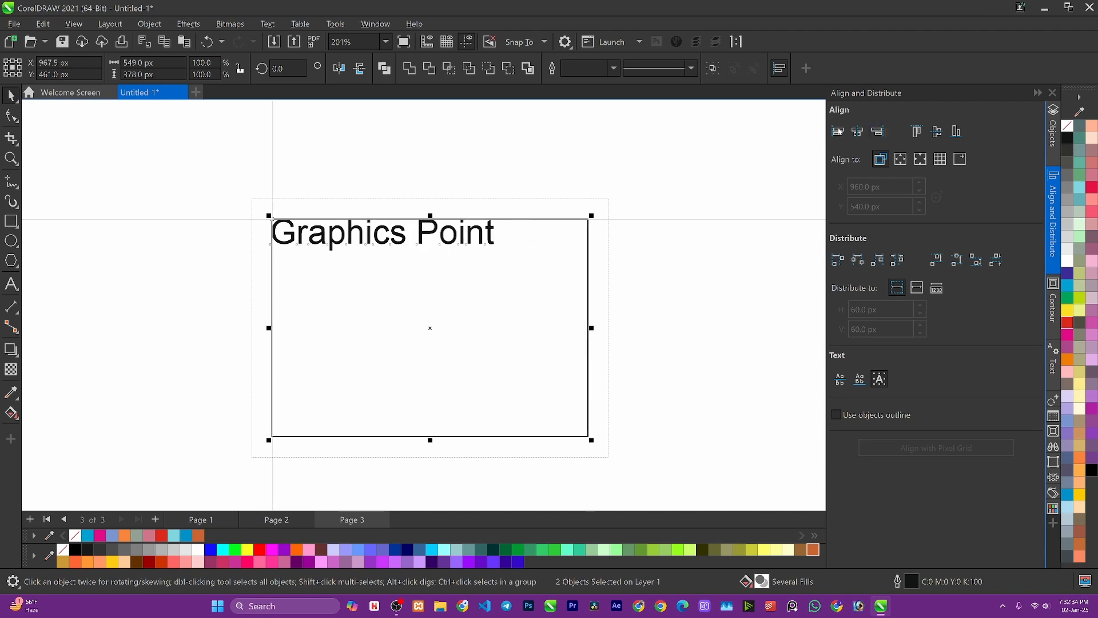
{"action": "left_click", "coordinate": [877, 131]}
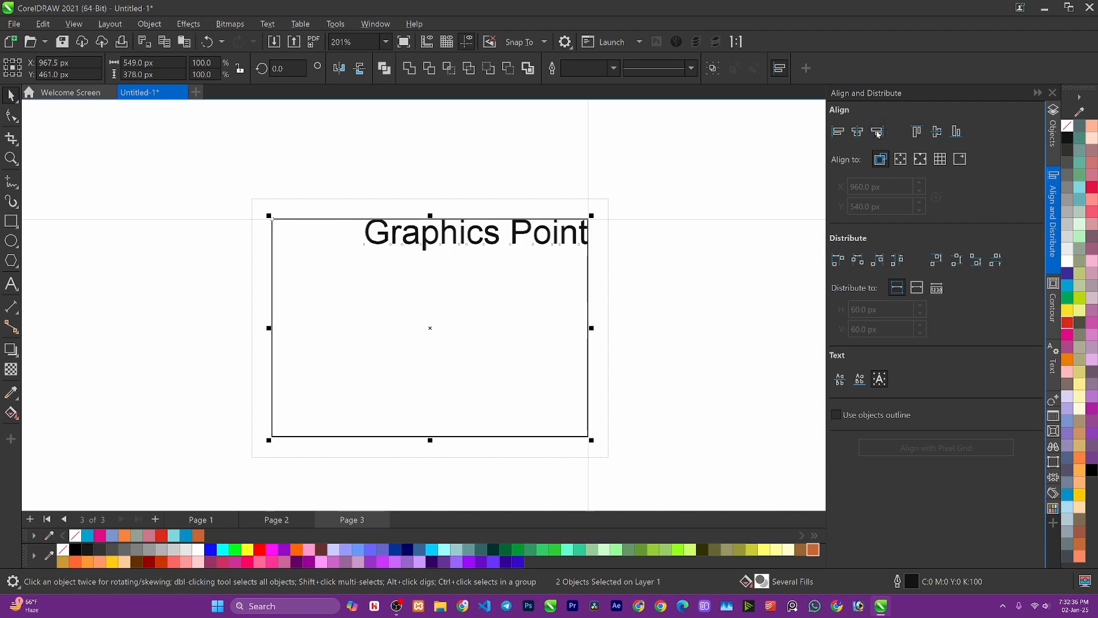
{"action": "left_click", "coordinate": [834, 132]}
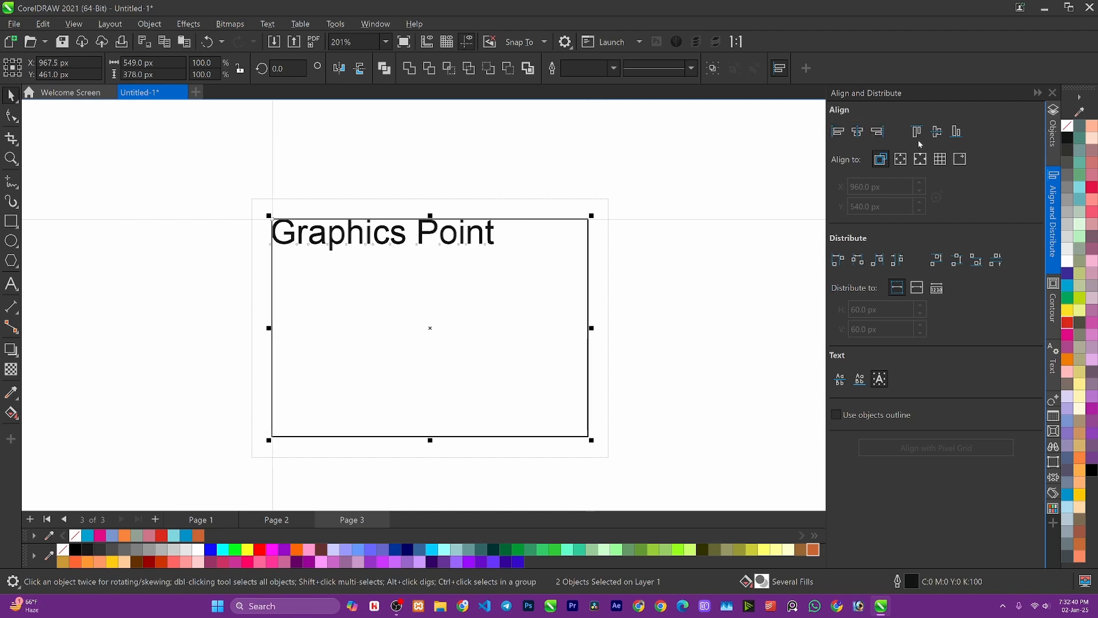
Centre the text vertically and horizontally in the rectangle and deselect both objects.
{"action": "left_click", "coordinate": [936, 132]}
{"action": "left_click", "coordinate": [856, 133]}
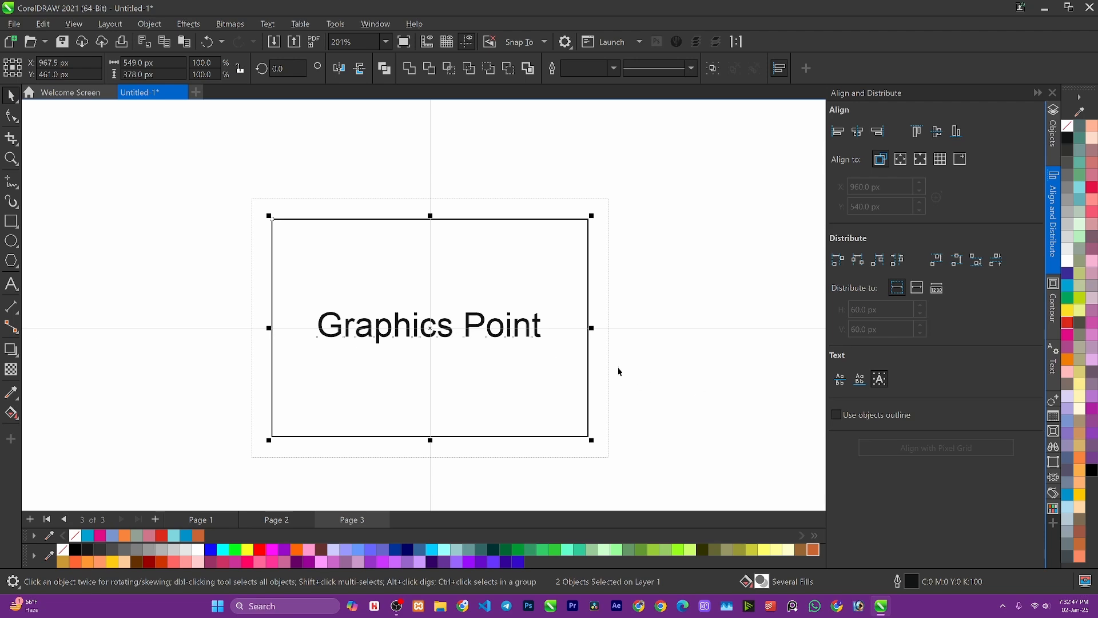
{"action": "left_click", "coordinate": [681, 334]}
{"action": "left_click", "coordinate": [480, 324]}
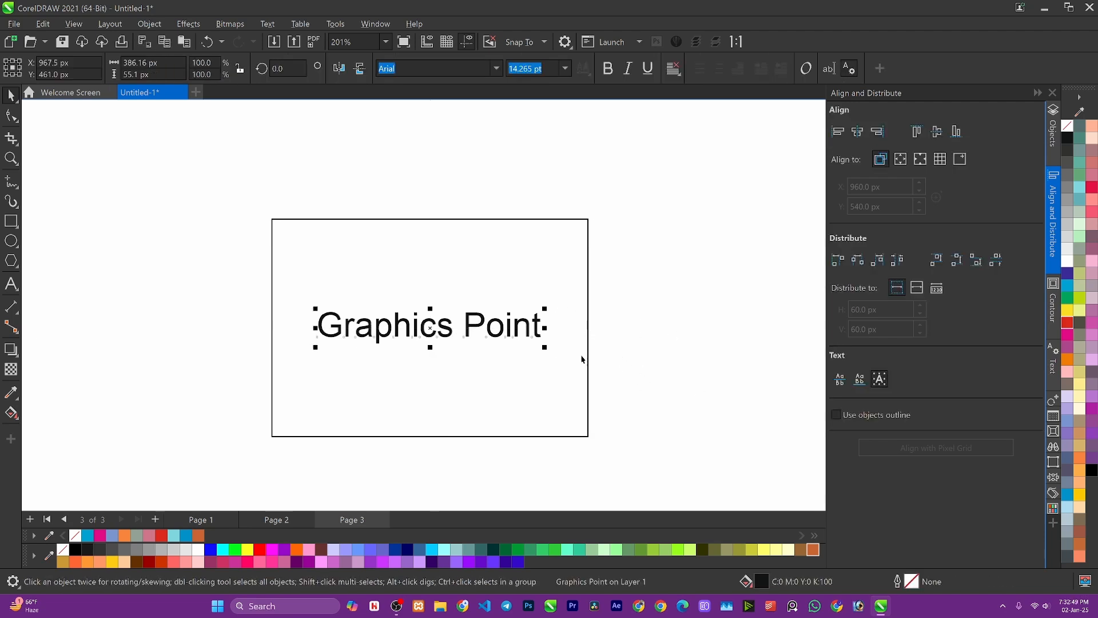
{"action": "left_click", "coordinate": [587, 354]}
{"action": "left_click", "coordinate": [900, 162]}
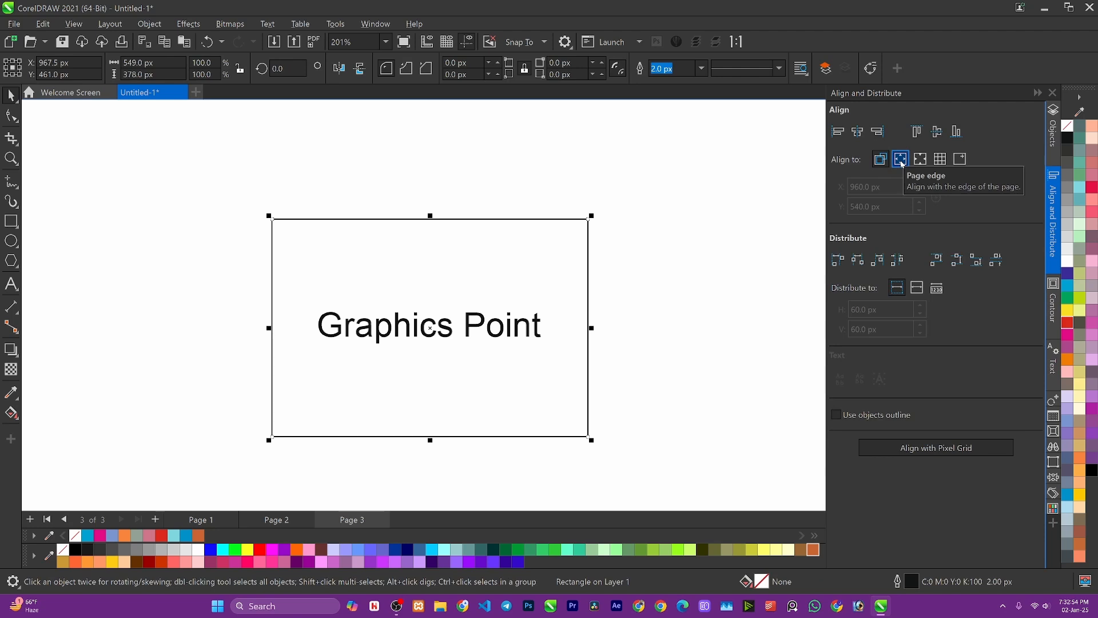
{"action": "left_click", "coordinate": [628, 355]}
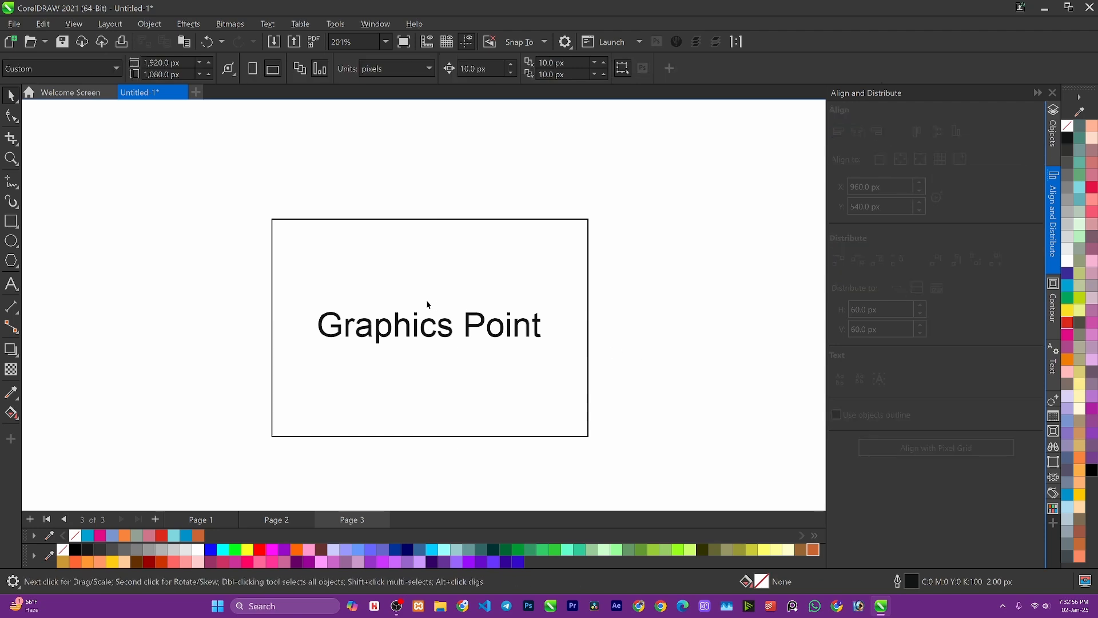
Move the rectangle off the page beyond its right edge, fill it yellow, and leave only the text selected on the page.
{"action": "scroll", "coordinate": [432, 303], "scroll_direction": "down", "scroll_amount": 3}
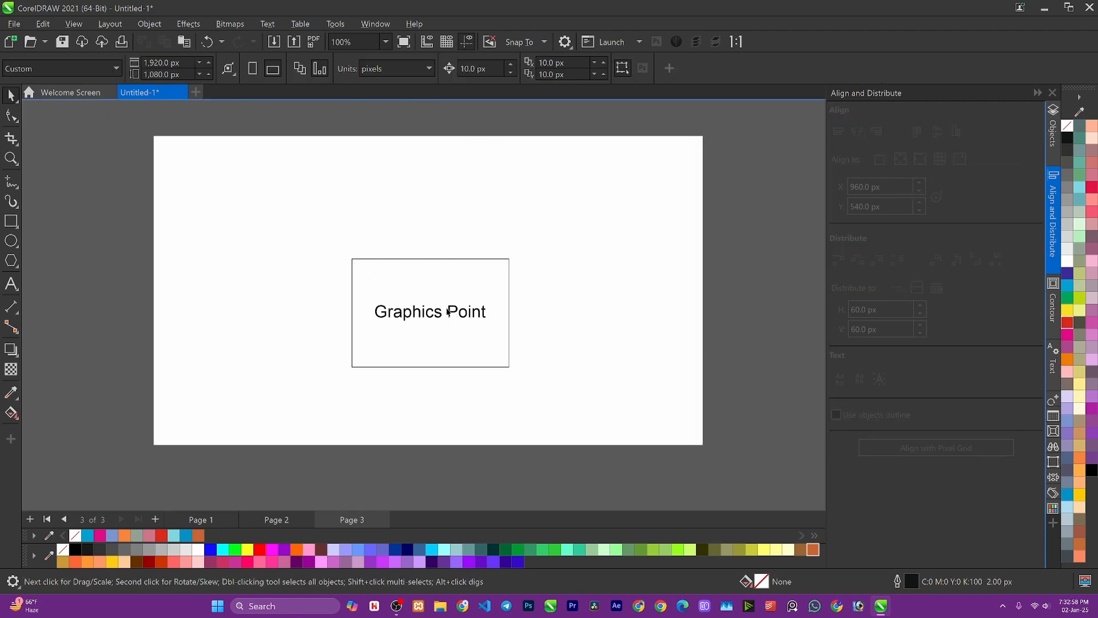
{"action": "left_click", "coordinate": [448, 312]}
{"action": "left_click_drag", "start_coordinate": [441, 273], "coordinate": [810, 252]}
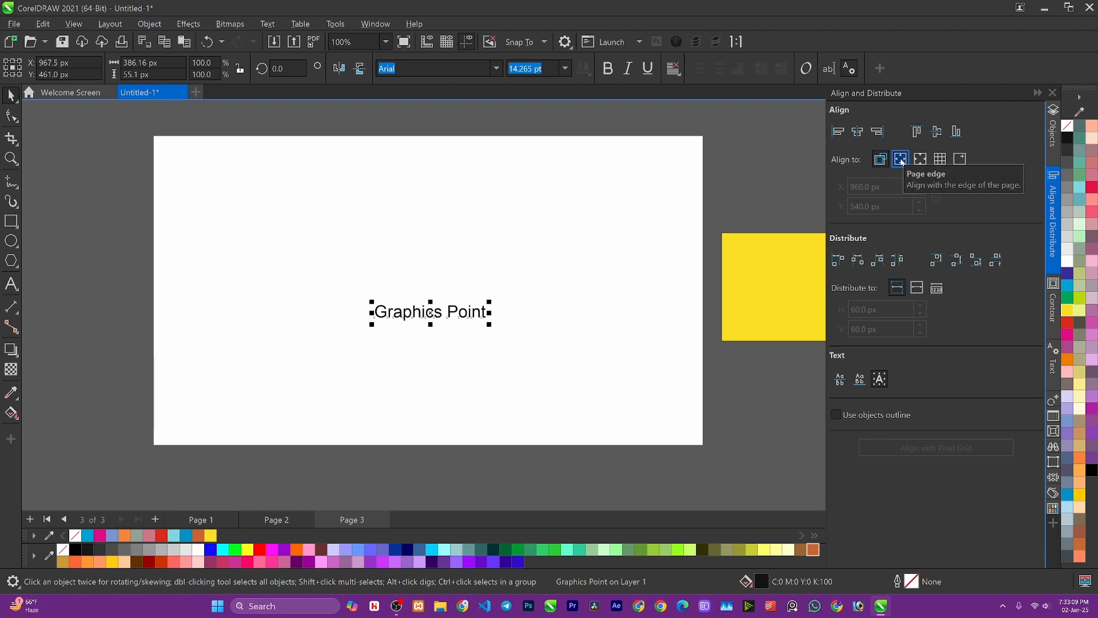
Set the alignment reference to the page edge and align the text to the page's left, top, bottom and right edges in turn.
{"action": "left_click", "coordinate": [901, 161]}
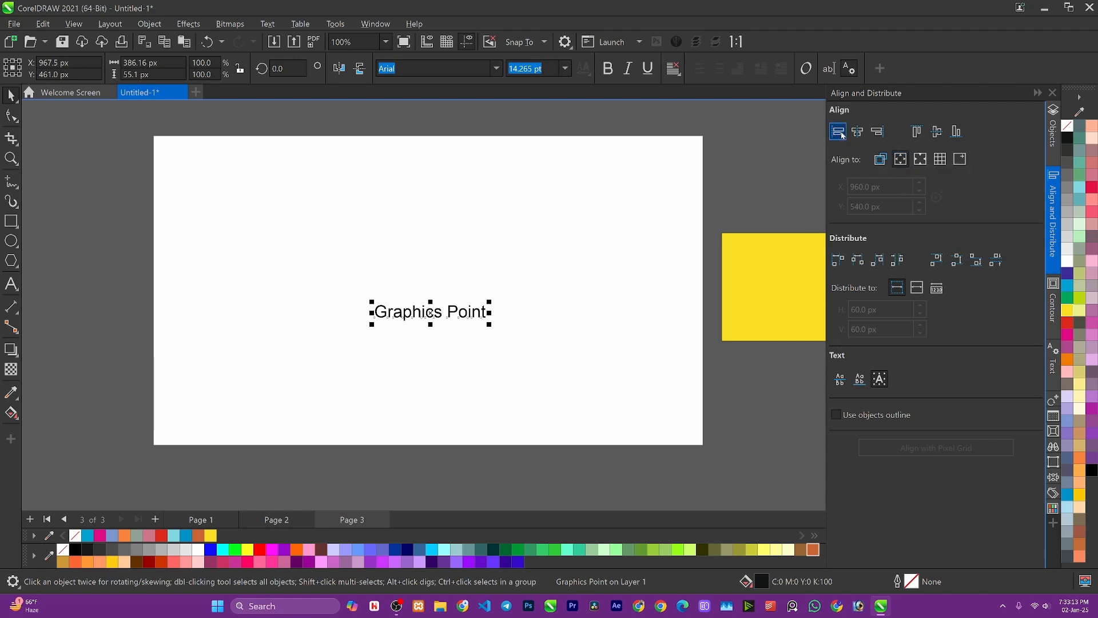
{"action": "left_click", "coordinate": [842, 135]}
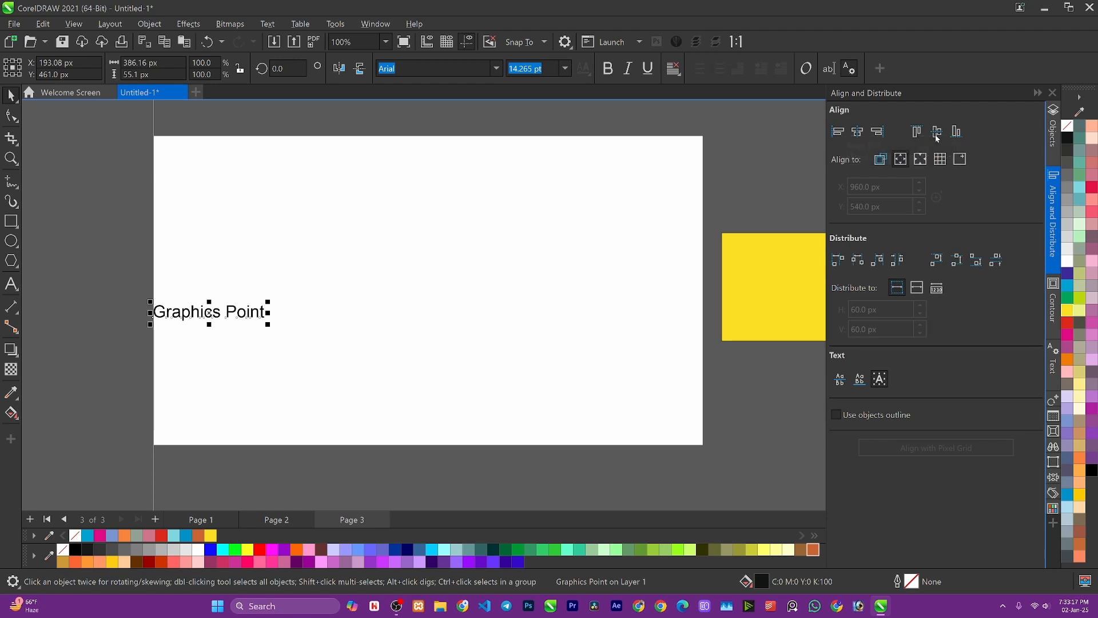
{"action": "left_click", "coordinate": [917, 131]}
{"action": "left_click", "coordinate": [959, 134]}
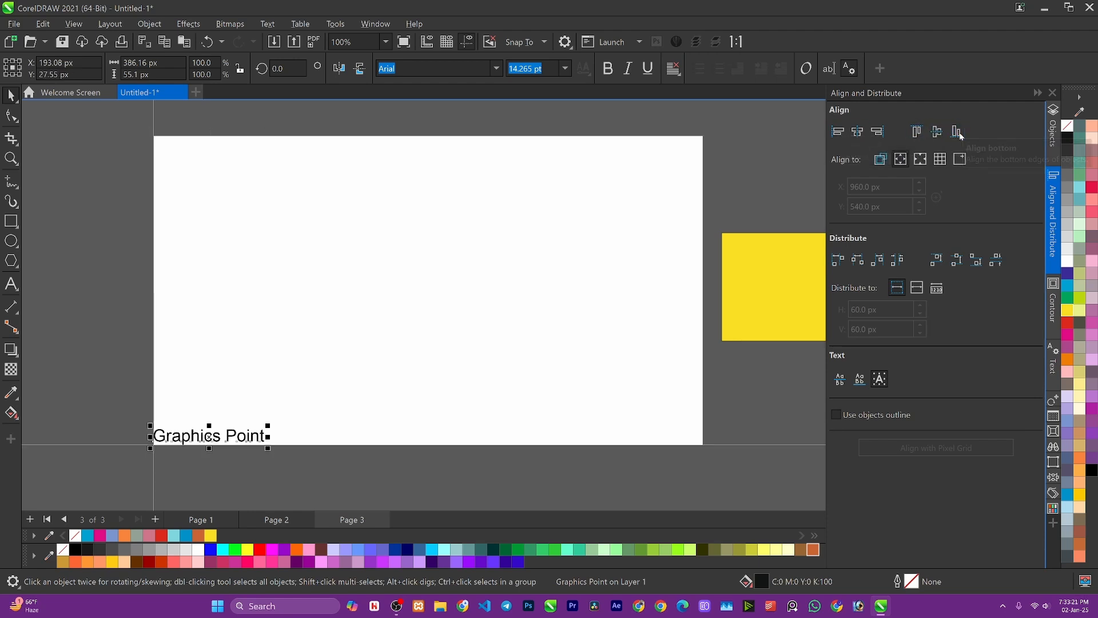
{"action": "left_click", "coordinate": [879, 133]}
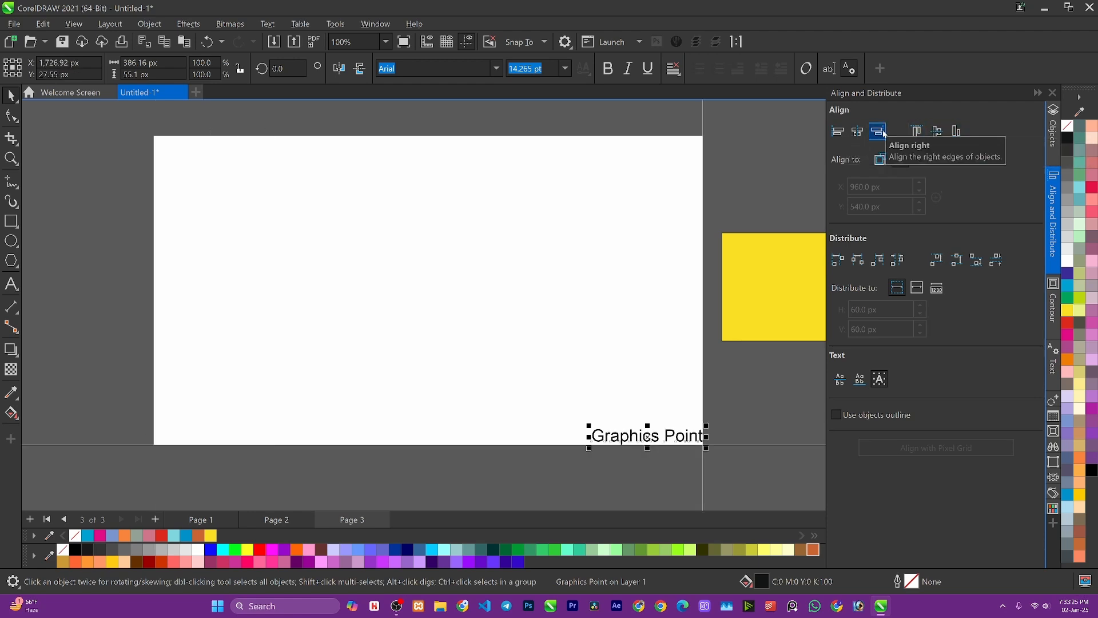
Centre the text horizontally and vertically on the page.
{"action": "left_click", "coordinate": [857, 132]}
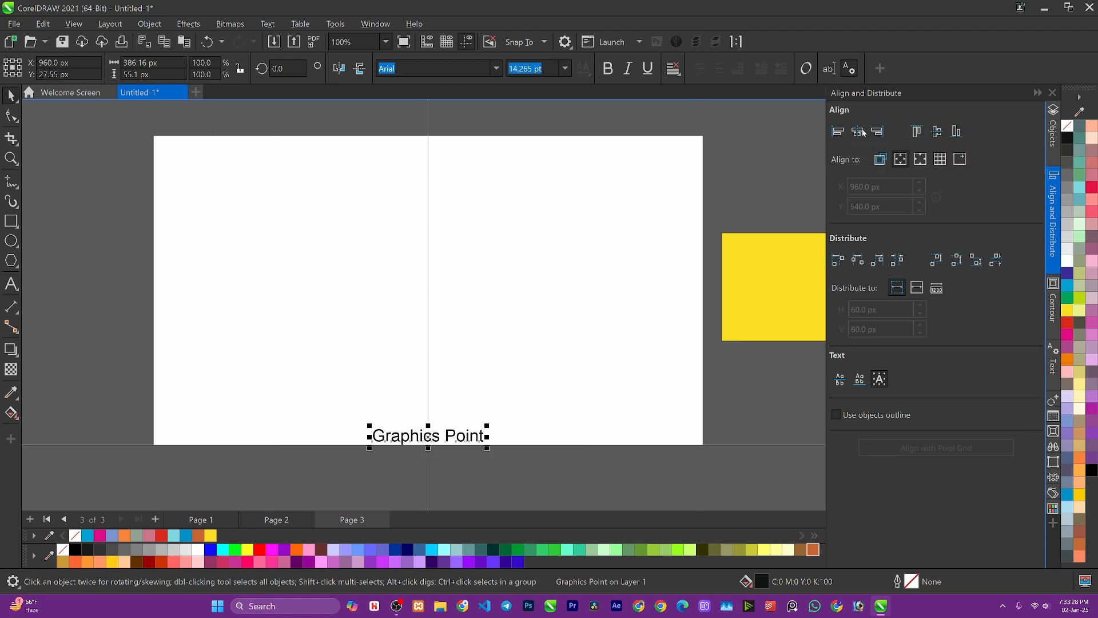
{"action": "left_click", "coordinate": [937, 134]}
{"action": "left_click", "coordinate": [449, 291]}
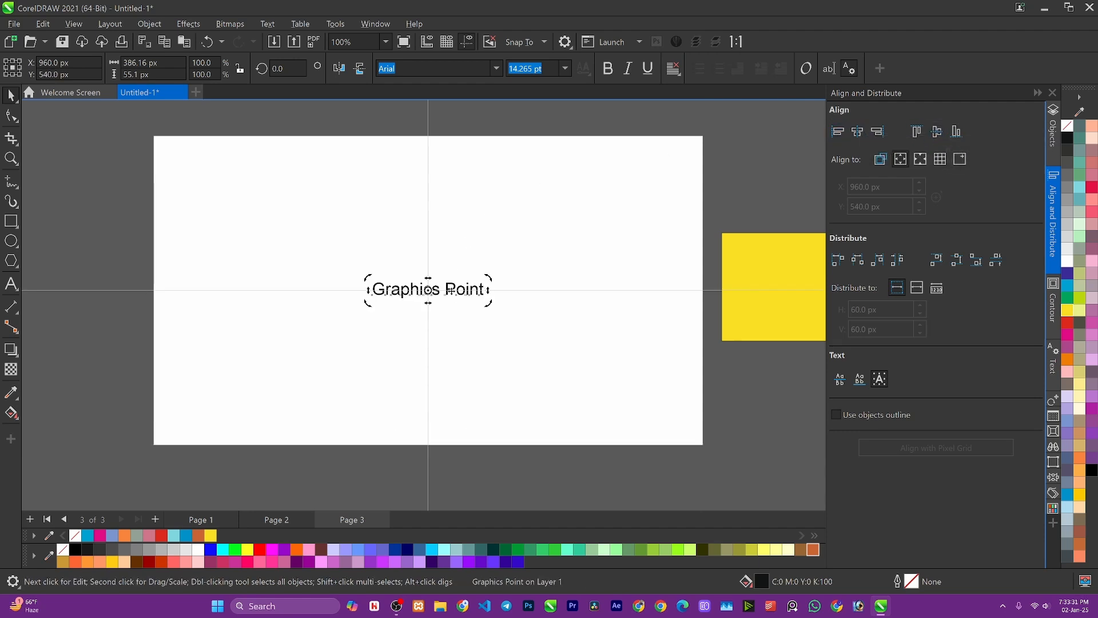
{"action": "left_click", "coordinate": [489, 324]}
Move the text below the middle of the page and centre it back on the page.
{"action": "left_click_drag", "start_coordinate": [454, 294], "coordinate": [453, 344]}
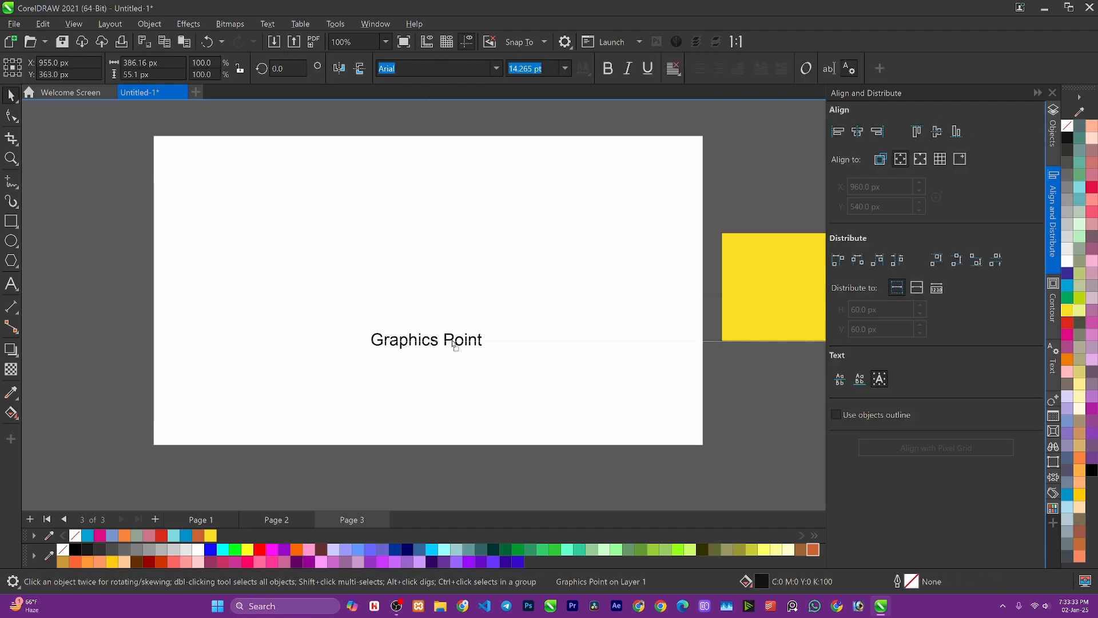
{"action": "left_click", "coordinate": [443, 279]}
{"action": "left_click", "coordinate": [404, 342]}
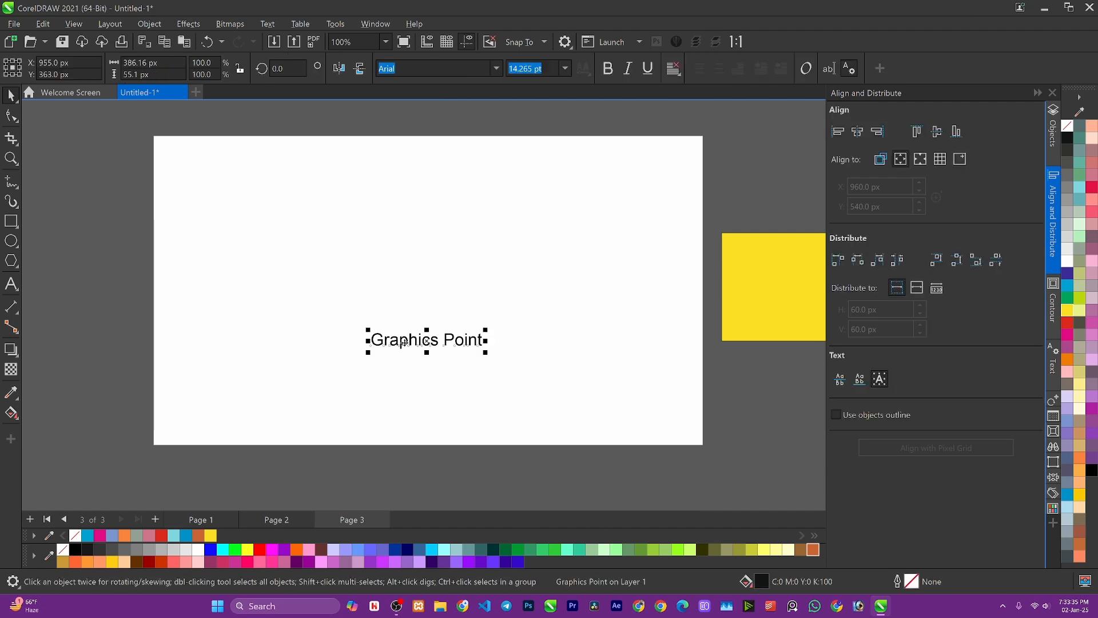
{"action": "key", "text": "p"}
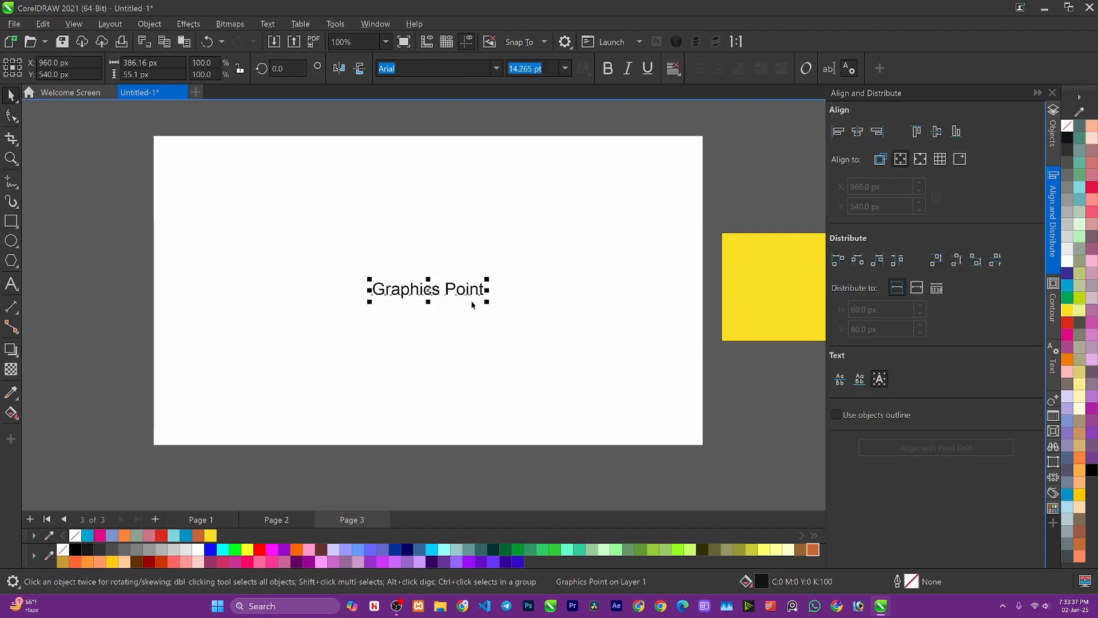
Set the alignment reference to the page centre, shift the text slightly down, and re-centre it on the page.
{"action": "left_click", "coordinate": [426, 290]}
{"action": "left_click", "coordinate": [436, 290]}
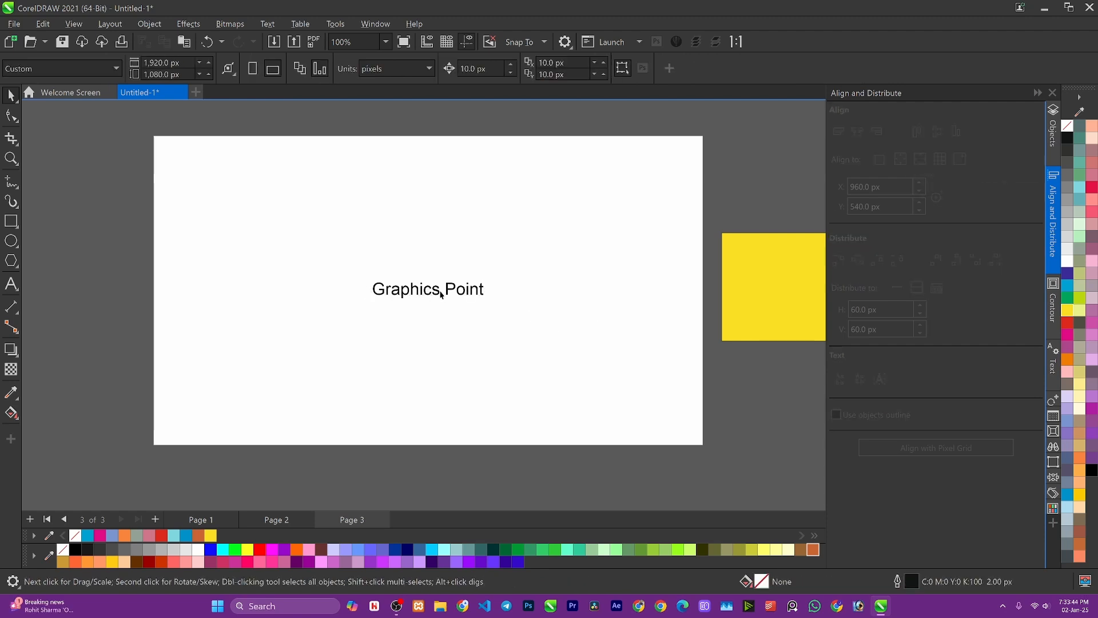
{"action": "left_click_drag", "start_coordinate": [441, 289], "coordinate": [436, 317]}
{"action": "key", "text": "p"}
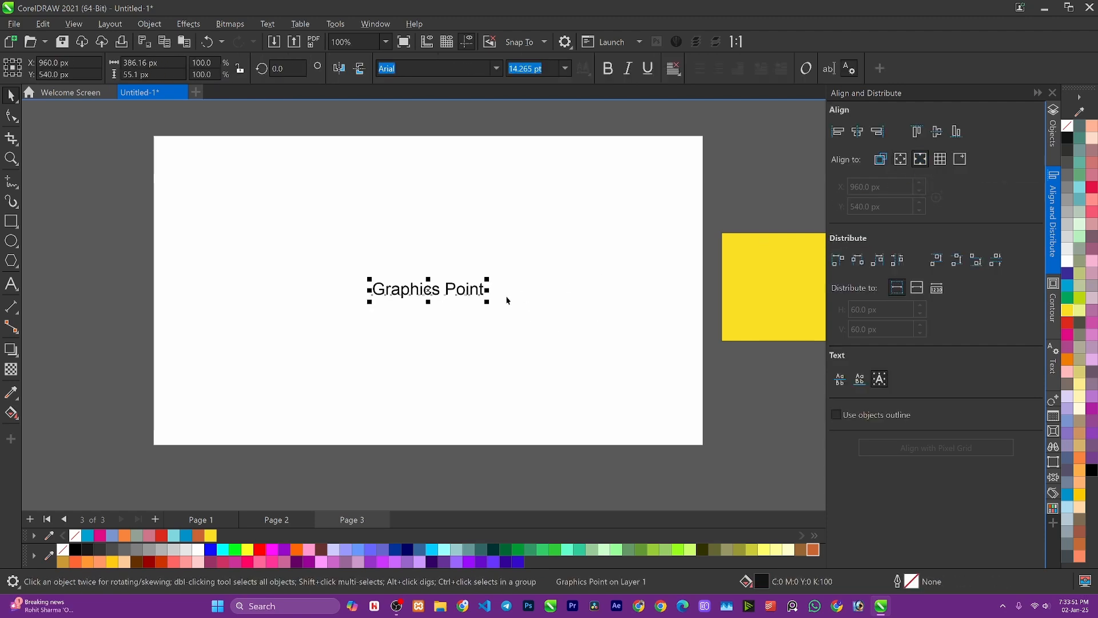
{"action": "left_click", "coordinate": [598, 311]}
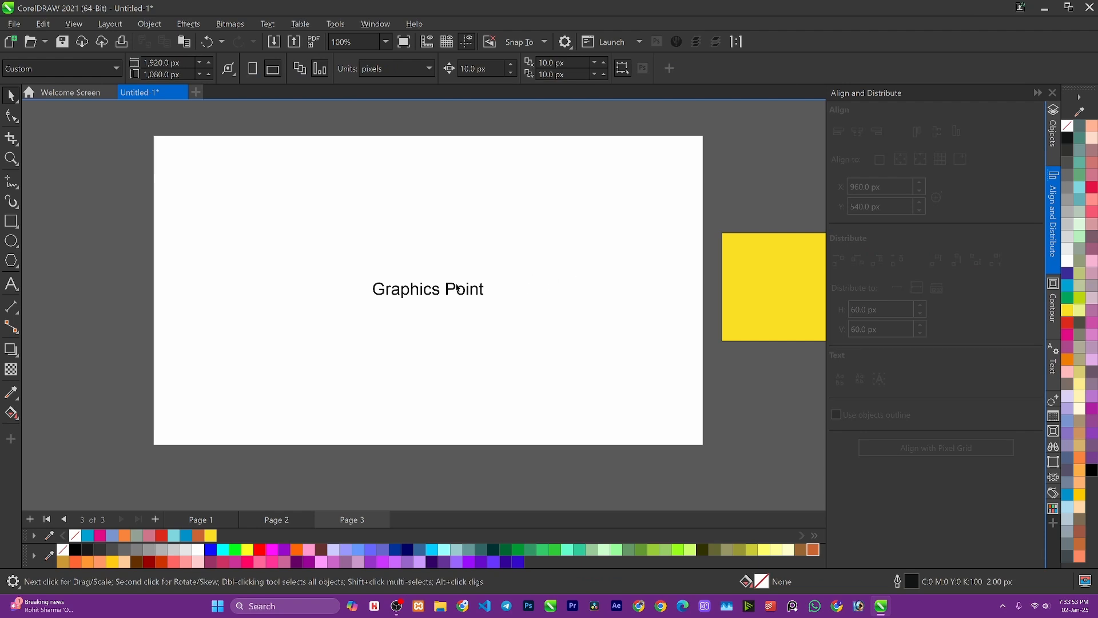
{"action": "left_click", "coordinate": [457, 288]}
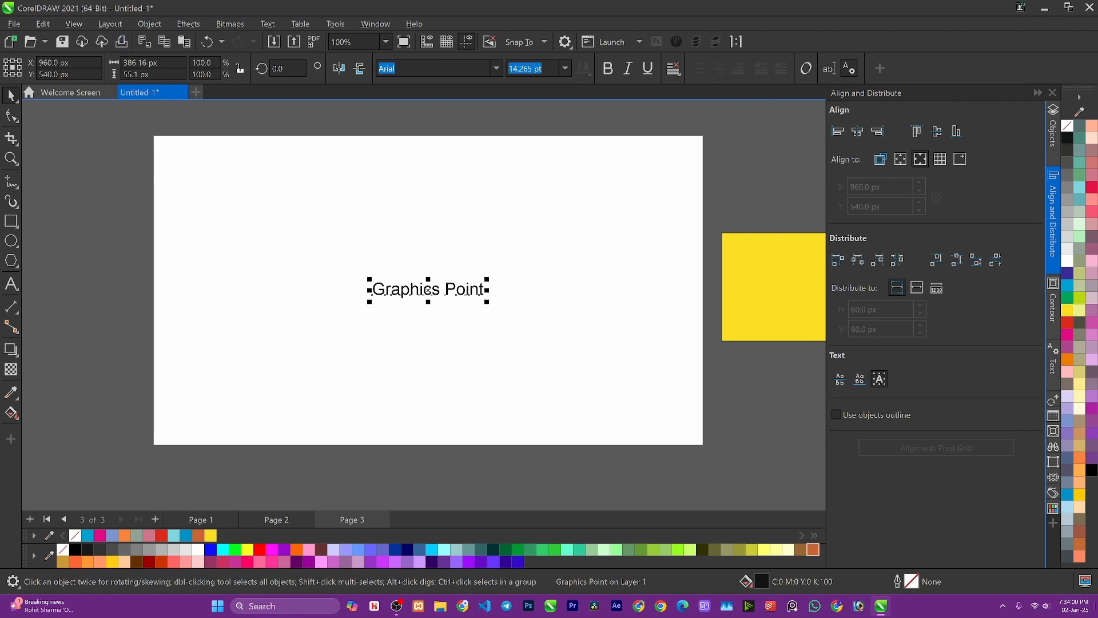
{"action": "left_click", "coordinate": [74, 24]}
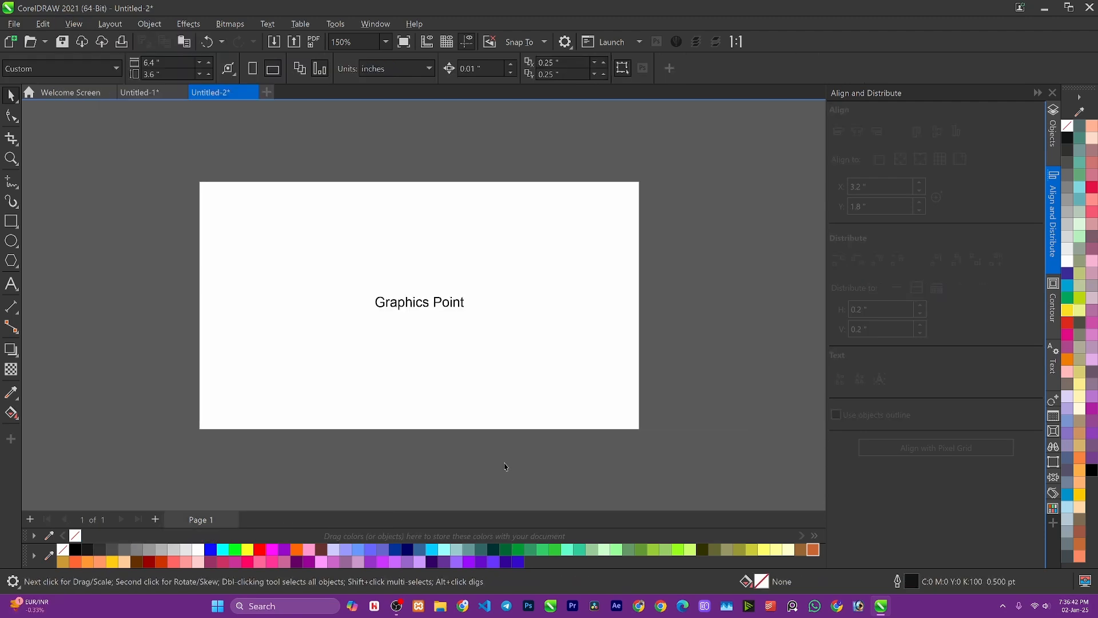
Select the text in the Untitled-2 document, set the alignment reference to the grid, and show the grid on the page.
{"action": "left_click", "coordinate": [443, 293]}
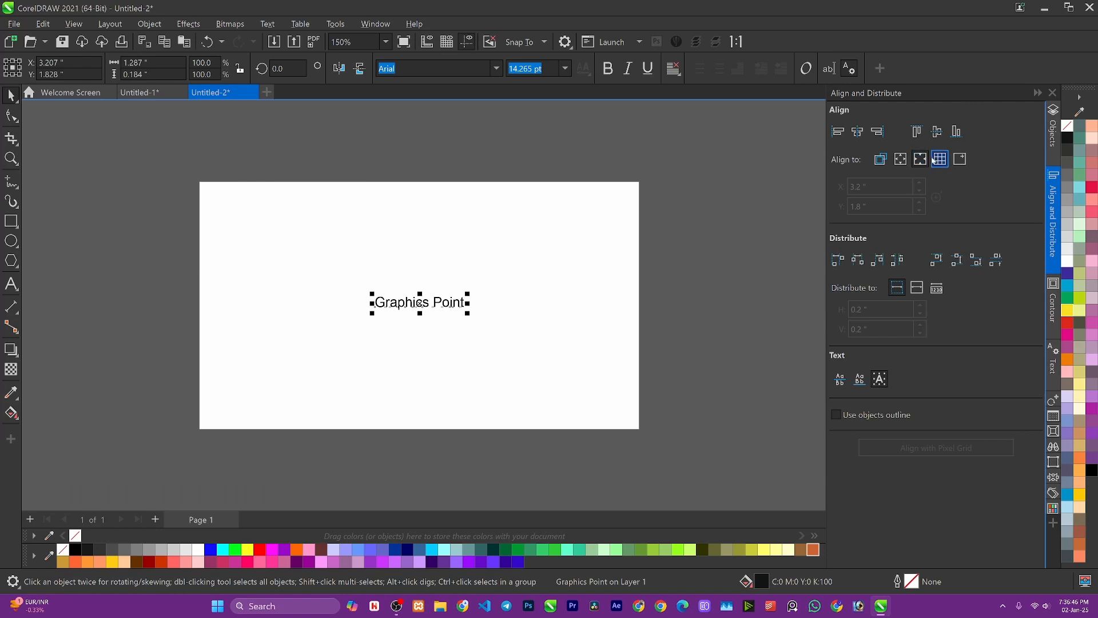
{"action": "left_click", "coordinate": [74, 24]}
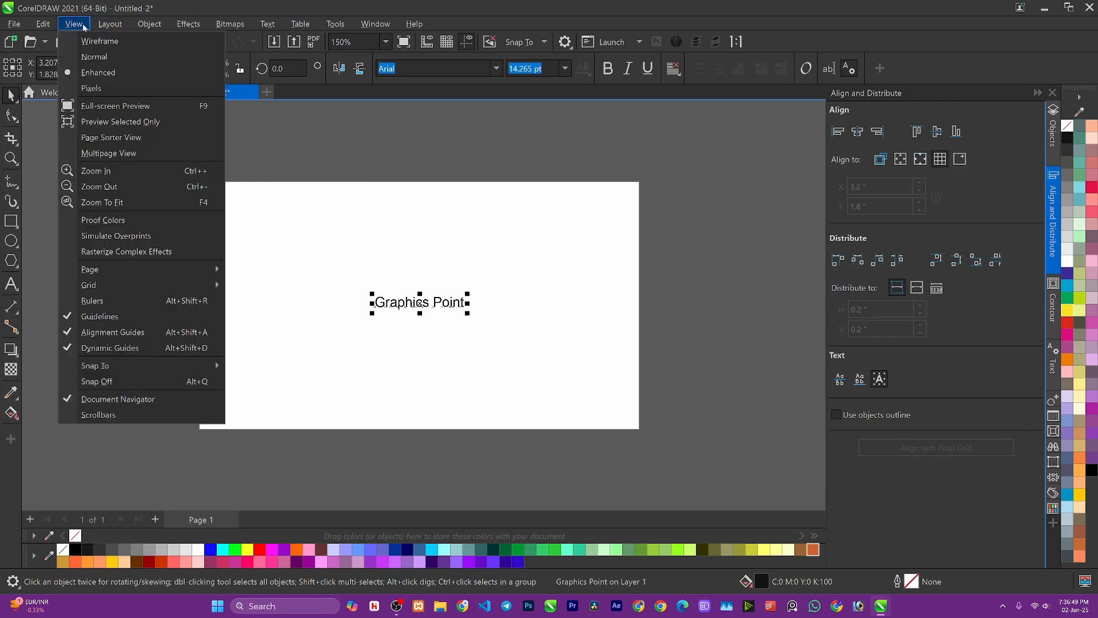
{"action": "mouse_move", "coordinate": [99, 290]}
{"action": "left_click", "coordinate": [264, 286]}
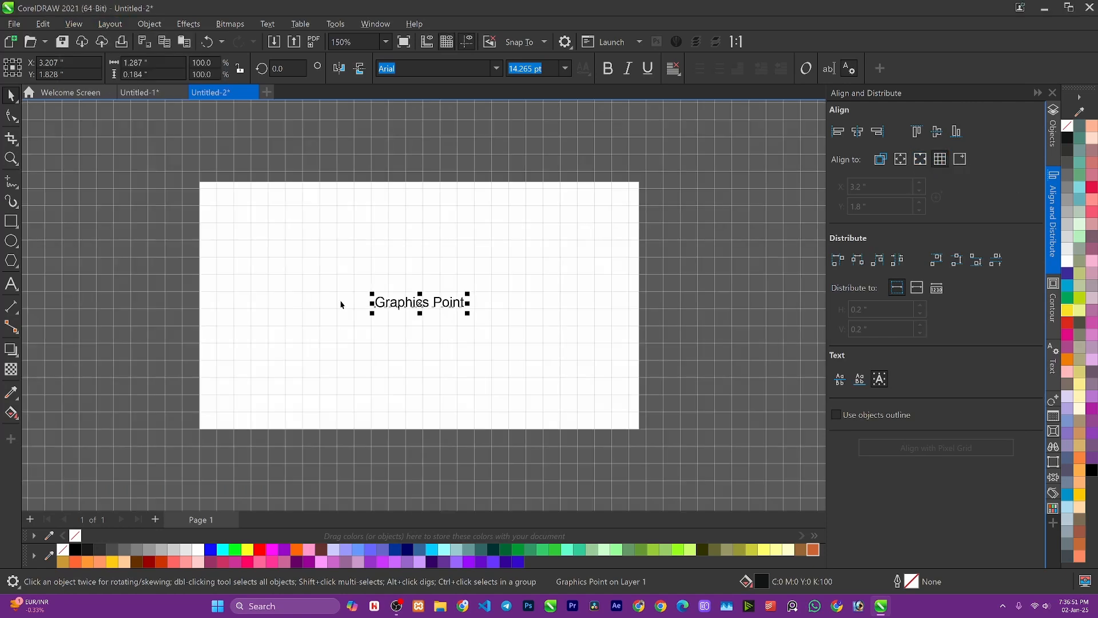
Move the text slightly up on the page and align its left edge to the nearest grid line.
{"action": "scroll", "coordinate": [484, 343], "scroll_direction": "up", "scroll_amount": 1}
{"action": "left_click_drag", "start_coordinate": [384, 296], "coordinate": [385, 294]}
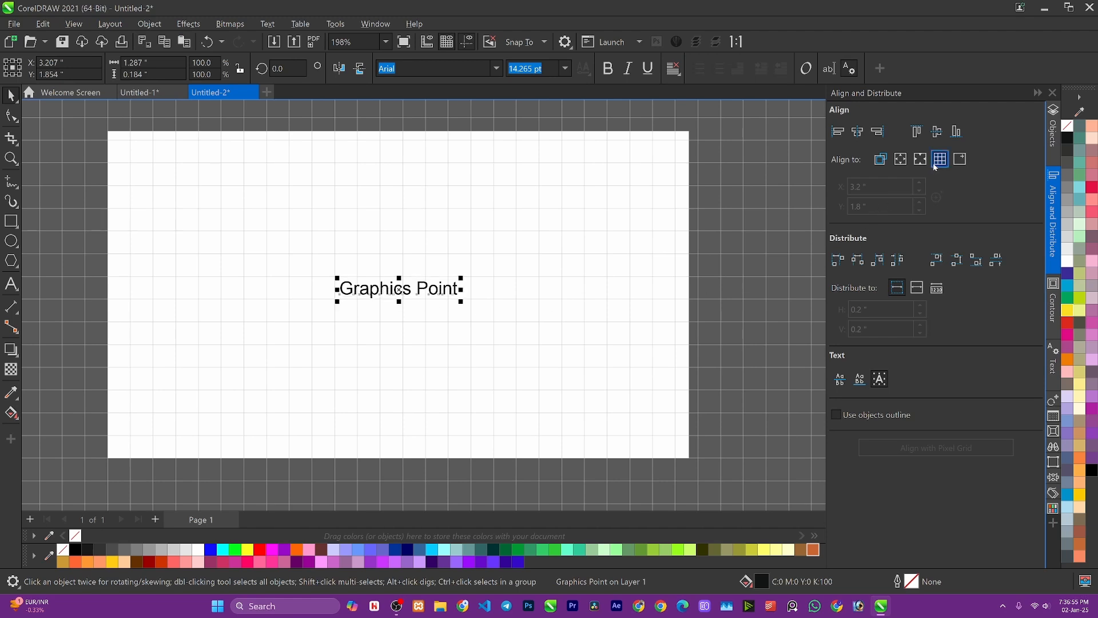
{"action": "left_click", "coordinate": [838, 131]}
{"action": "scroll", "coordinate": [331, 309], "scroll_direction": "up", "scroll_amount": 2}
{"action": "scroll", "coordinate": [330, 309], "scroll_direction": "up", "scroll_amount": 4}
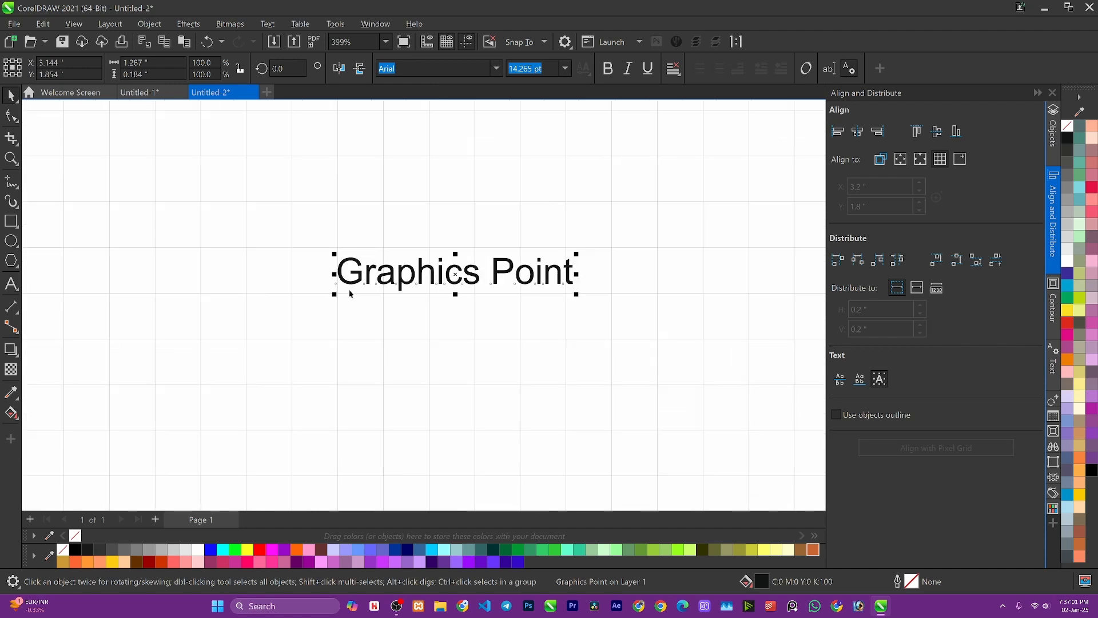
{"action": "key", "text": "Escape"}
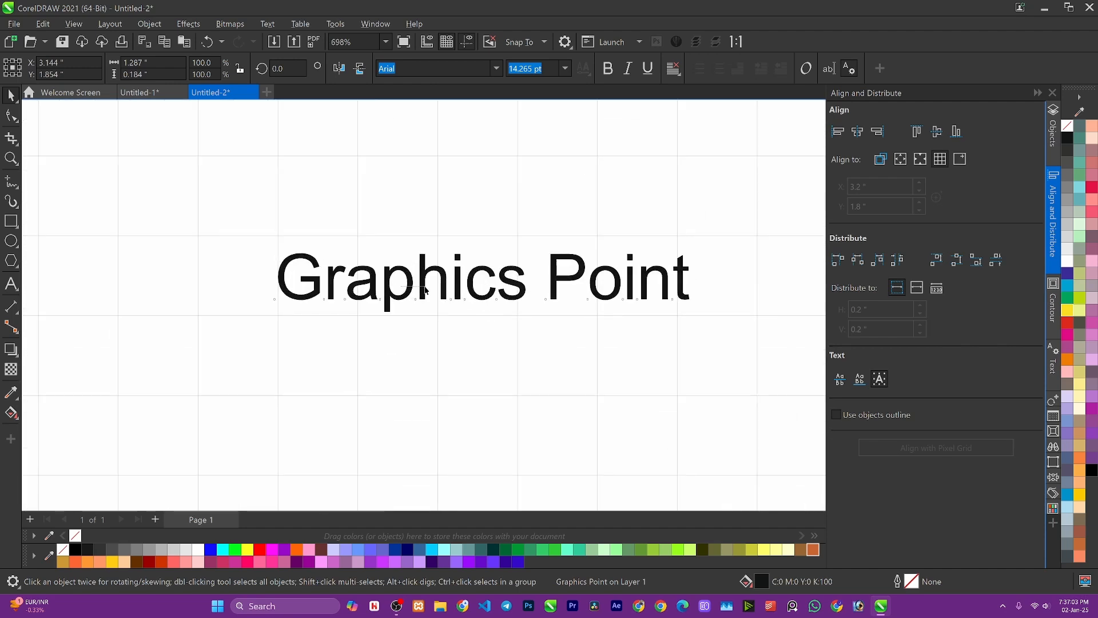
{"action": "left_click", "coordinate": [419, 281]}
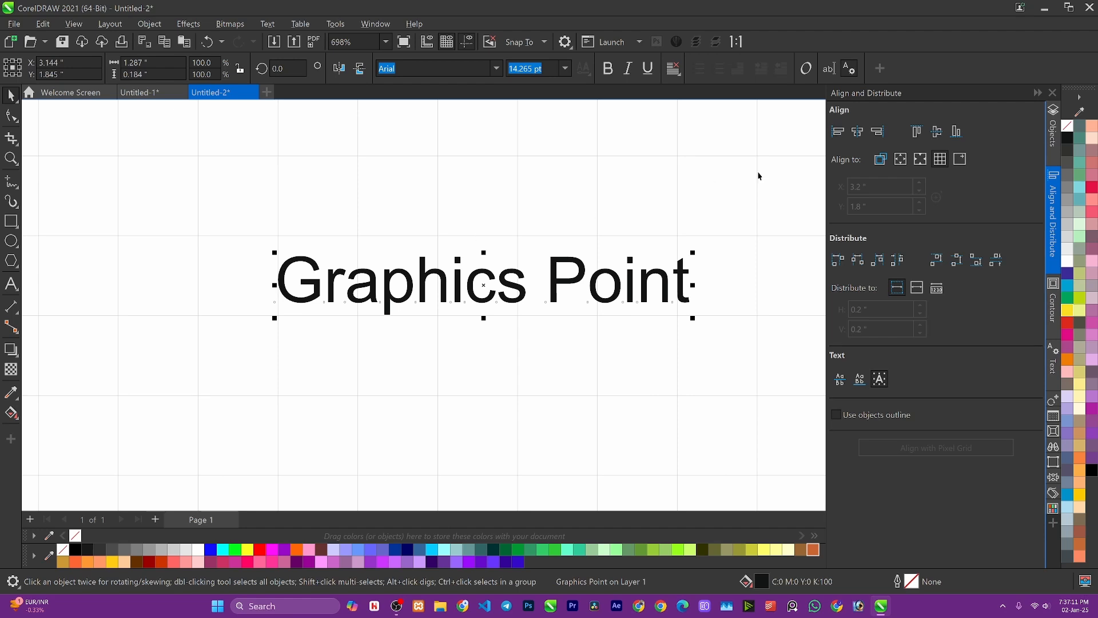
Align the text to the grid by its horizontal centre and right edge, and finish with it centred both vertically and horizontally on the grid.
{"action": "left_click", "coordinate": [856, 132]}
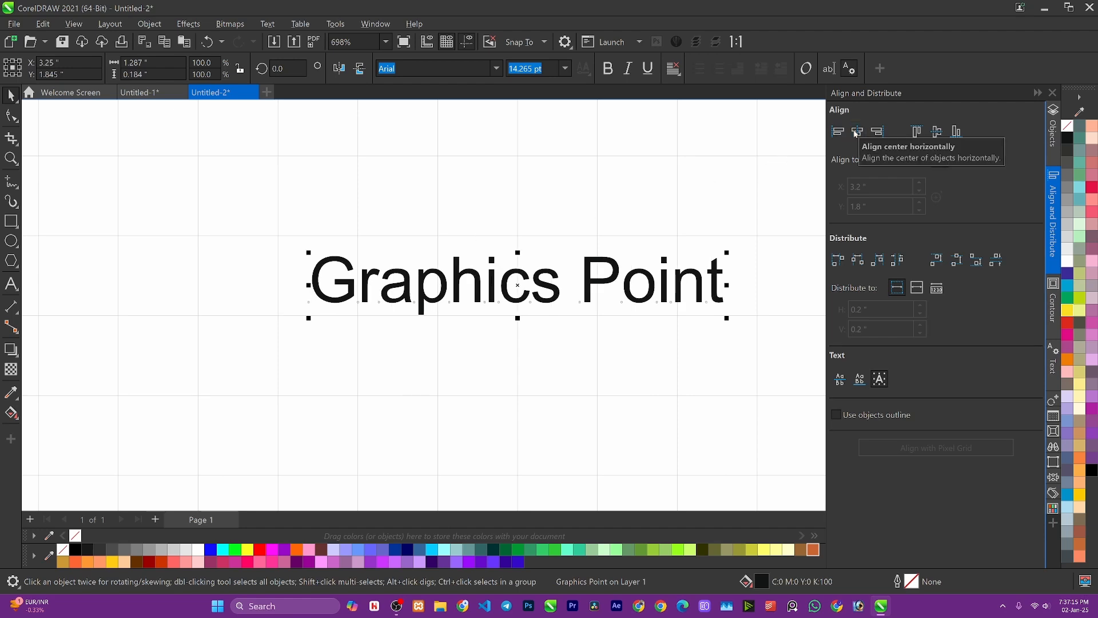
{"action": "left_click", "coordinate": [877, 131]}
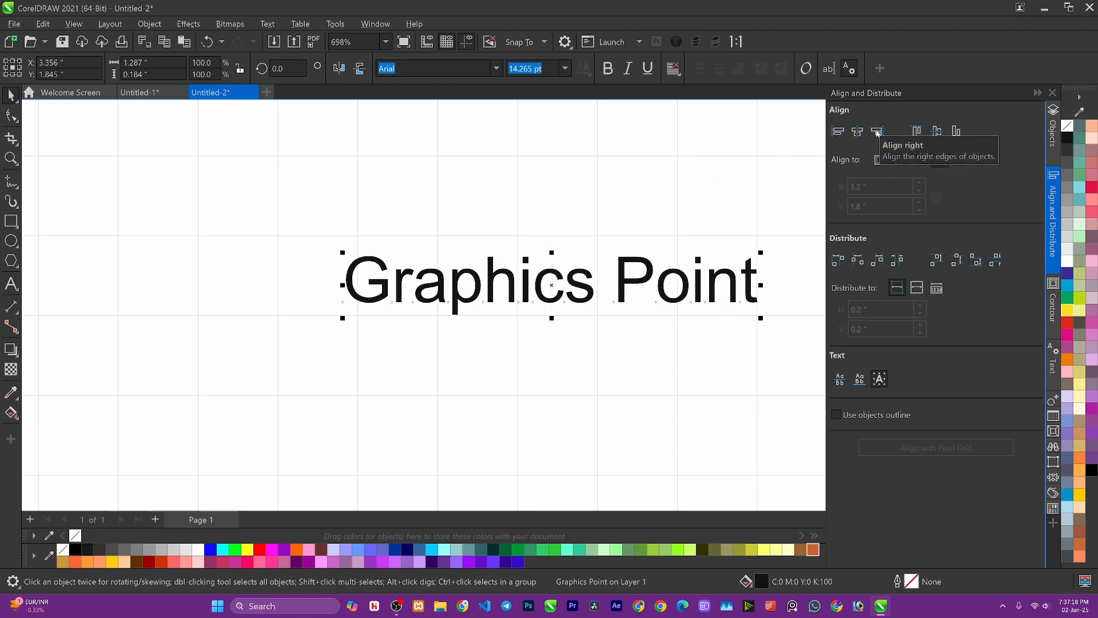
{"action": "left_click", "coordinate": [925, 131]}
{"action": "left_click", "coordinate": [936, 132]}
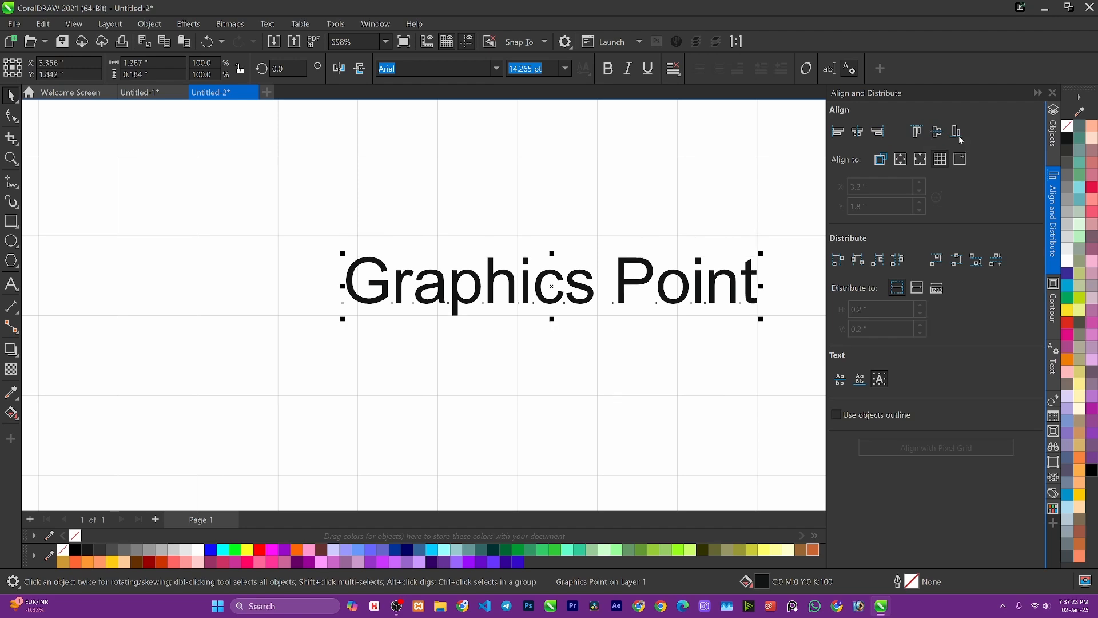
{"action": "left_click", "coordinate": [937, 133]}
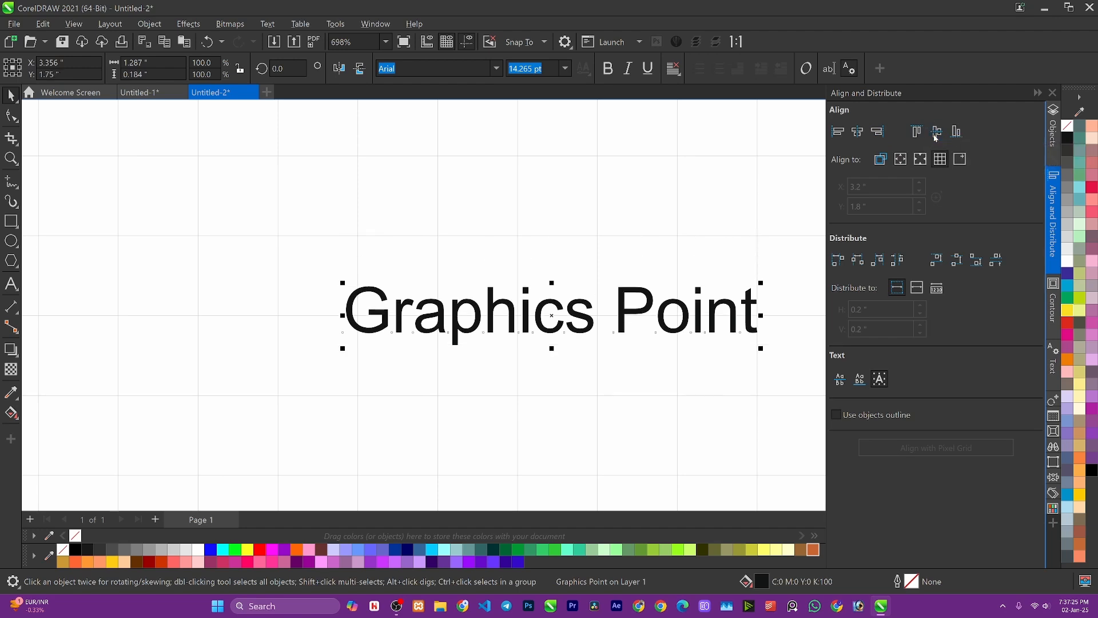
{"action": "left_click", "coordinate": [856, 132]}
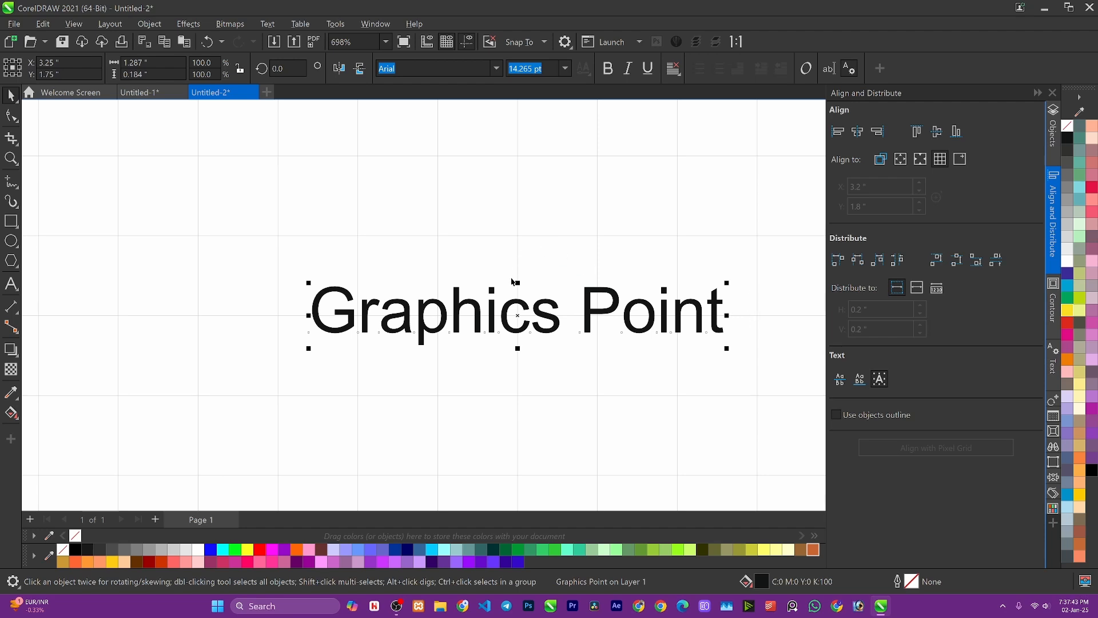
Shift the text left and align its left edge to the grid, then move it right and left-align it to the grid again.
{"action": "left_click_drag", "start_coordinate": [457, 323], "coordinate": [366, 324]}
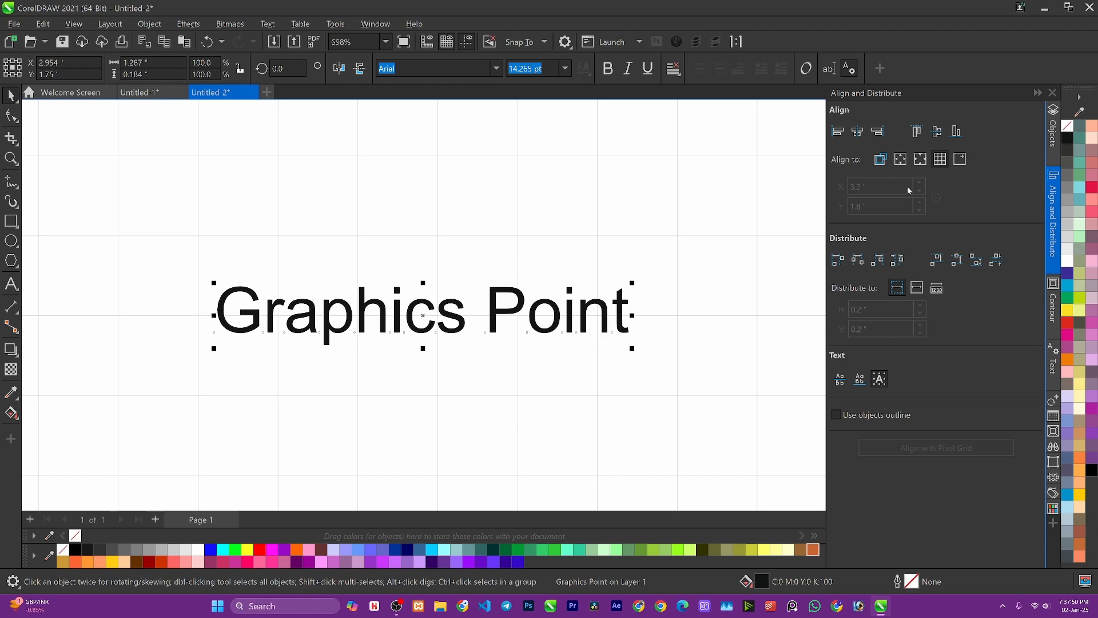
{"action": "left_click", "coordinate": [843, 133]}
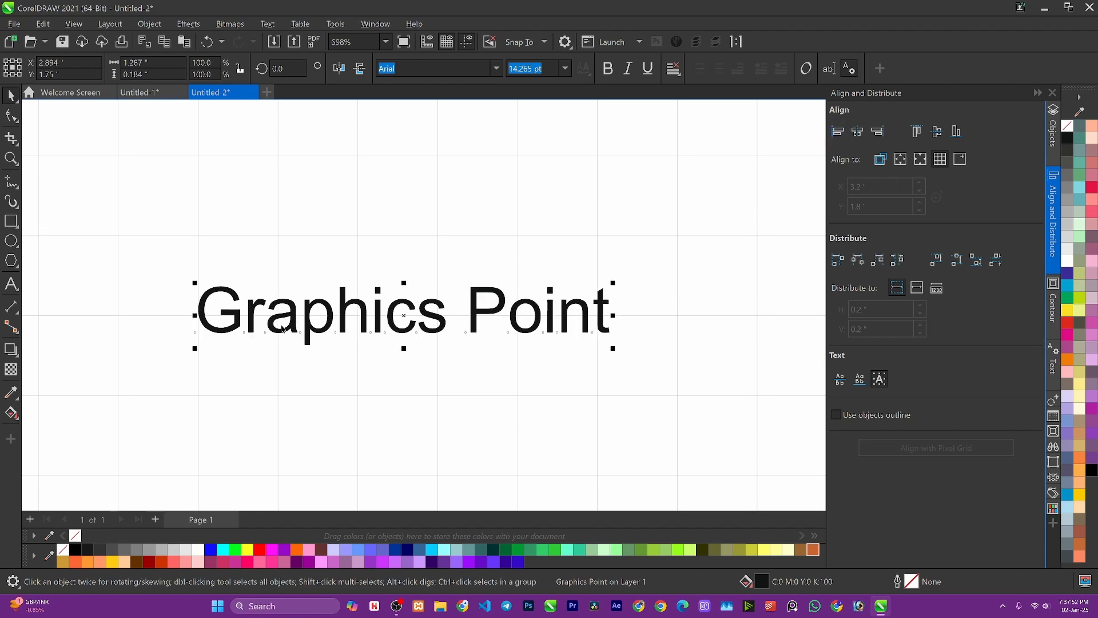
{"action": "left_click", "coordinate": [244, 320]}
{"action": "left_click", "coordinate": [304, 325]}
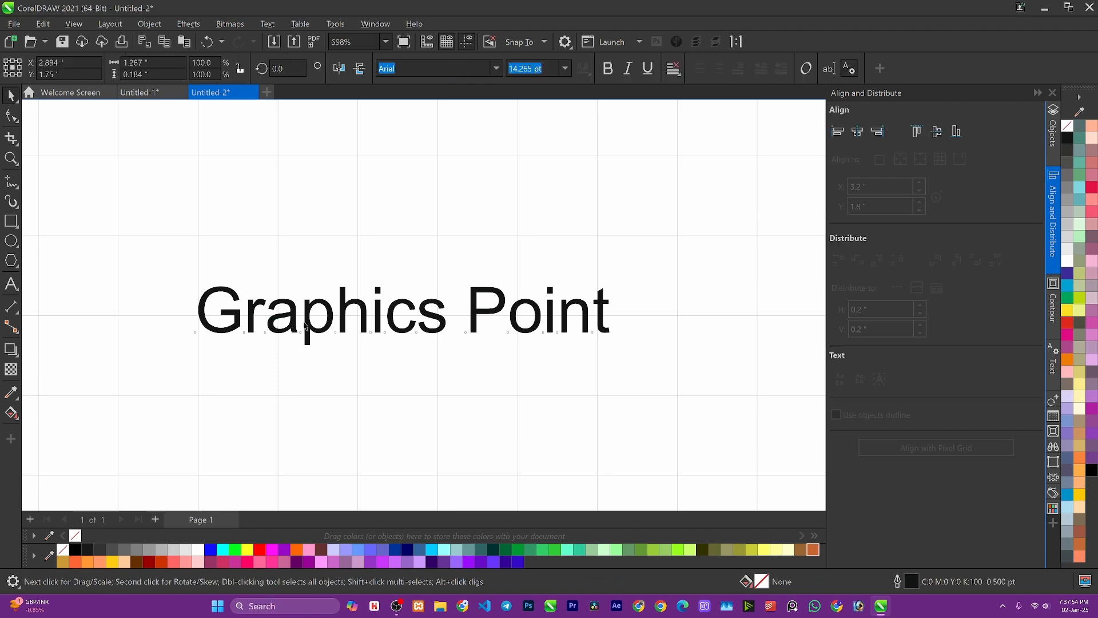
{"action": "left_click_drag", "start_coordinate": [306, 326], "coordinate": [394, 331]}
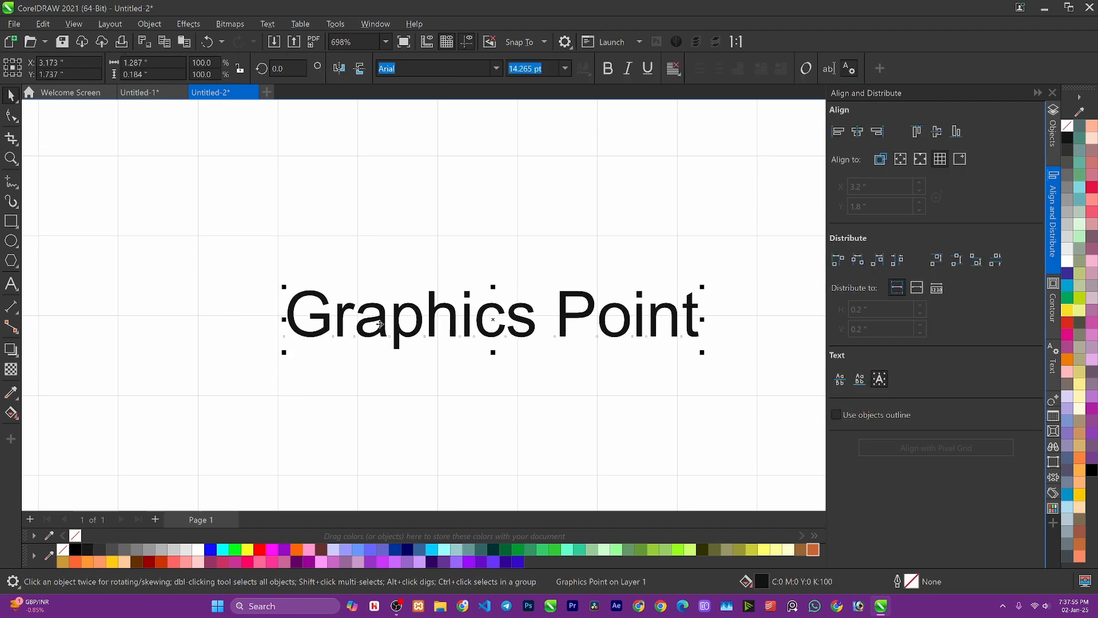
{"action": "left_click", "coordinate": [861, 139]}
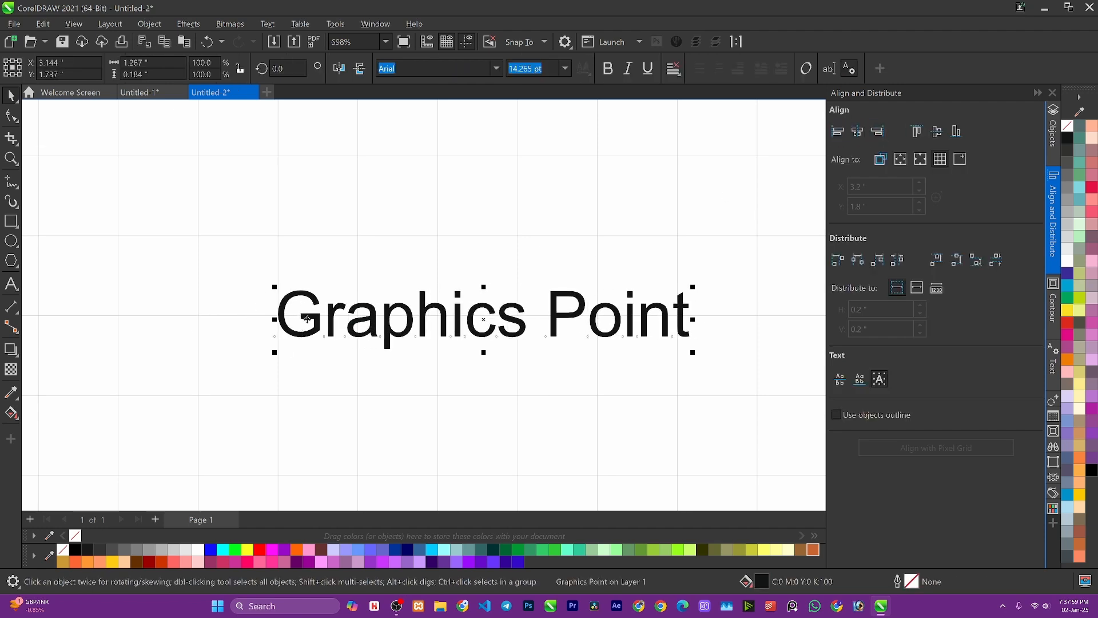
On Page 2 of the Untitled-1 document, select the three circles and align their centres both horizontally and vertically.
{"action": "scroll", "coordinate": [565, 320], "scroll_direction": "down", "scroll_amount": 4}
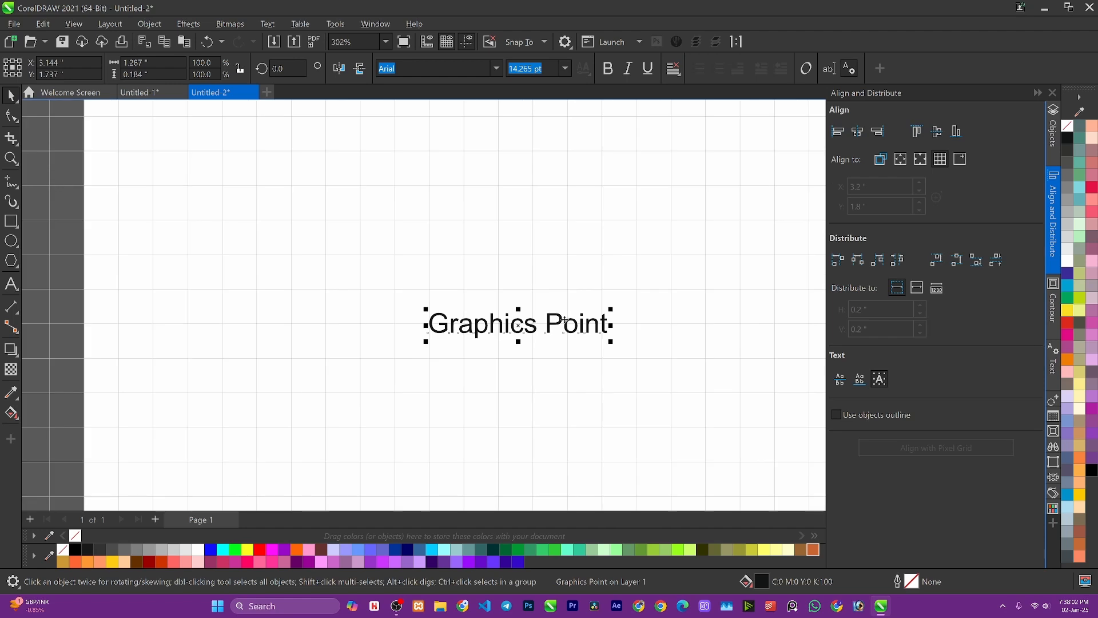
{"action": "scroll", "coordinate": [601, 313], "scroll_direction": "down", "scroll_amount": 1}
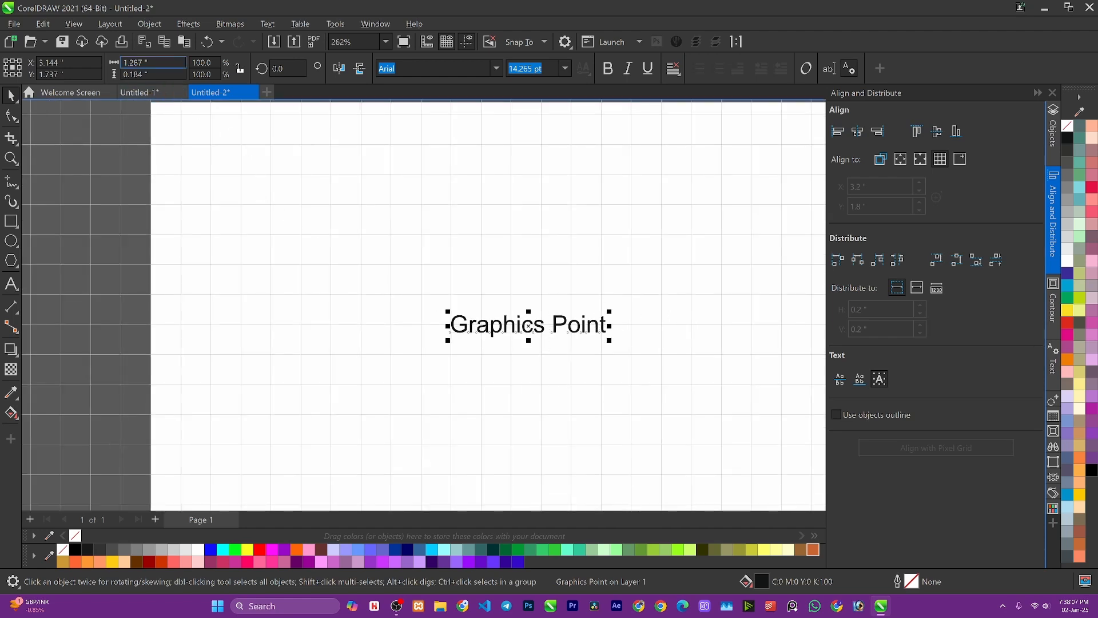
{"action": "scroll", "coordinate": [341, 309], "scroll_direction": "down", "scroll_amount": 3}
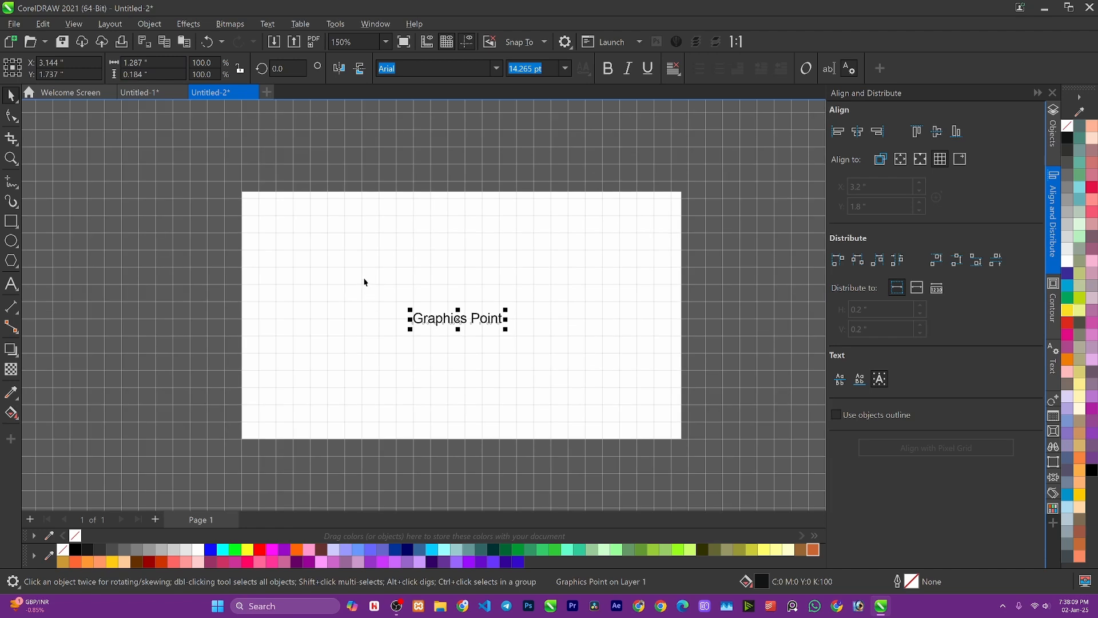
{"action": "scroll", "coordinate": [461, 321], "scroll_direction": "up", "scroll_amount": 3}
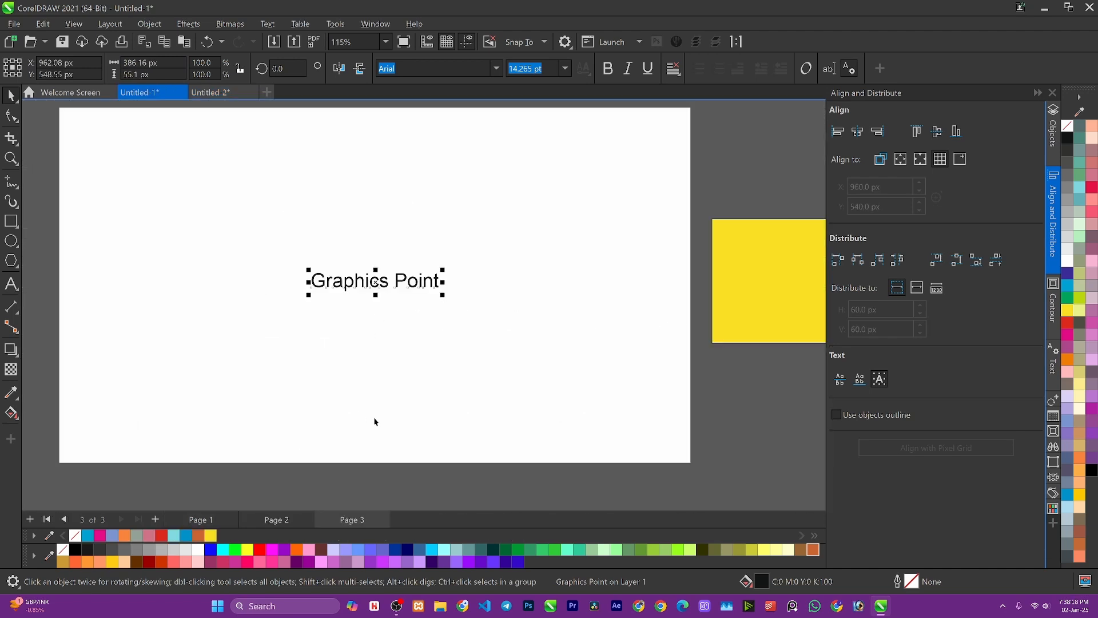
{"action": "scroll", "coordinate": [375, 422], "scroll_direction": "down", "scroll_amount": 2}
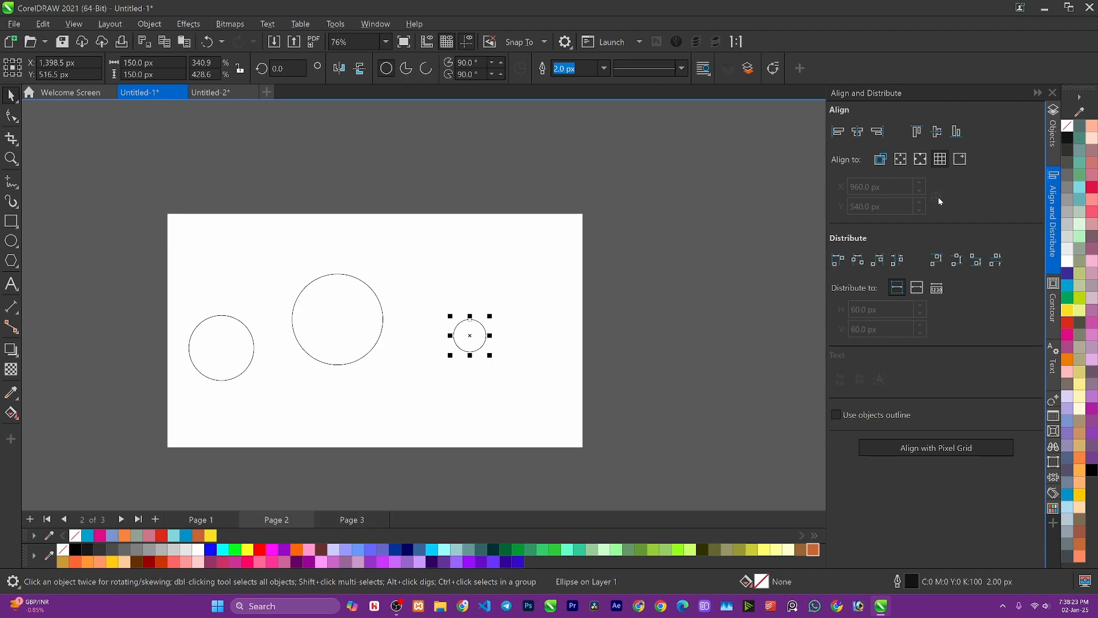
{"action": "left_click", "coordinate": [345, 414]}
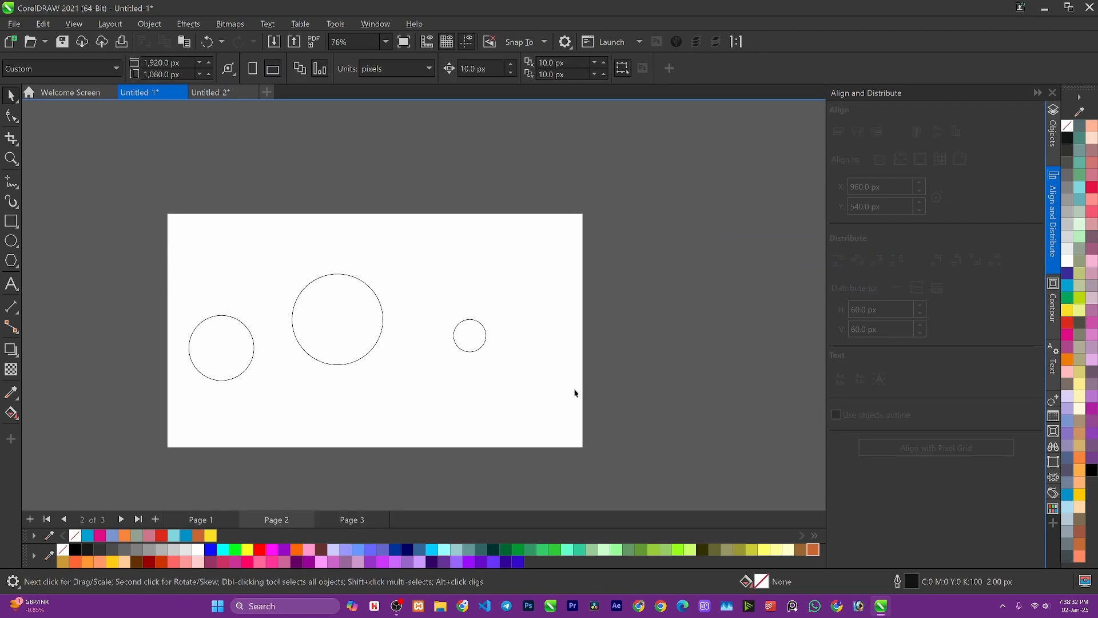
{"action": "left_click_drag", "start_coordinate": [535, 386], "coordinate": [160, 282]}
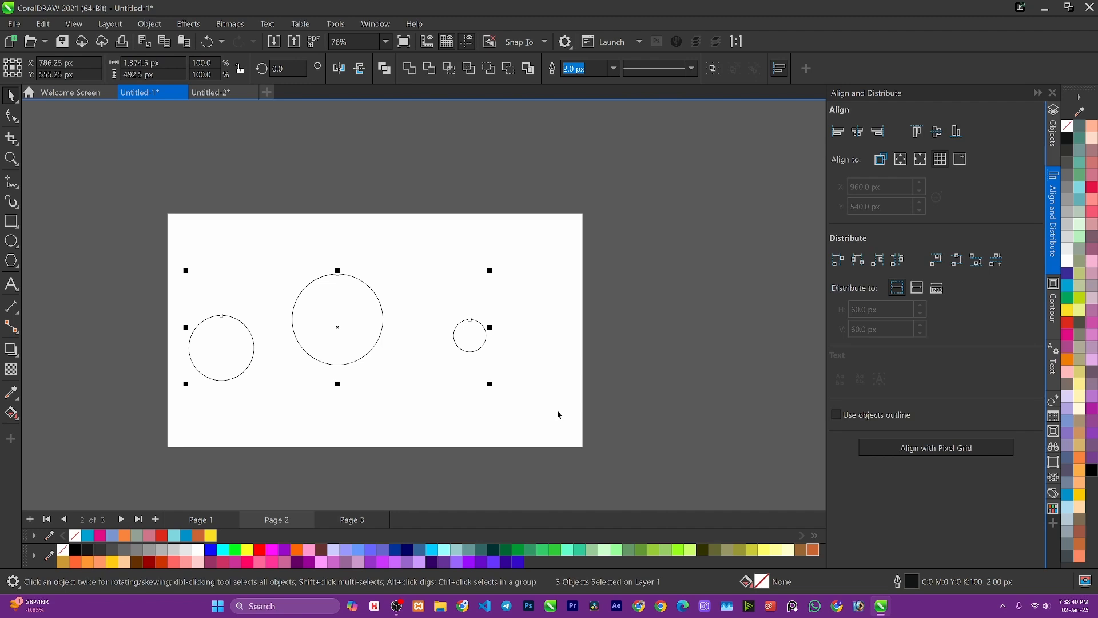
{"action": "key", "text": "c"}
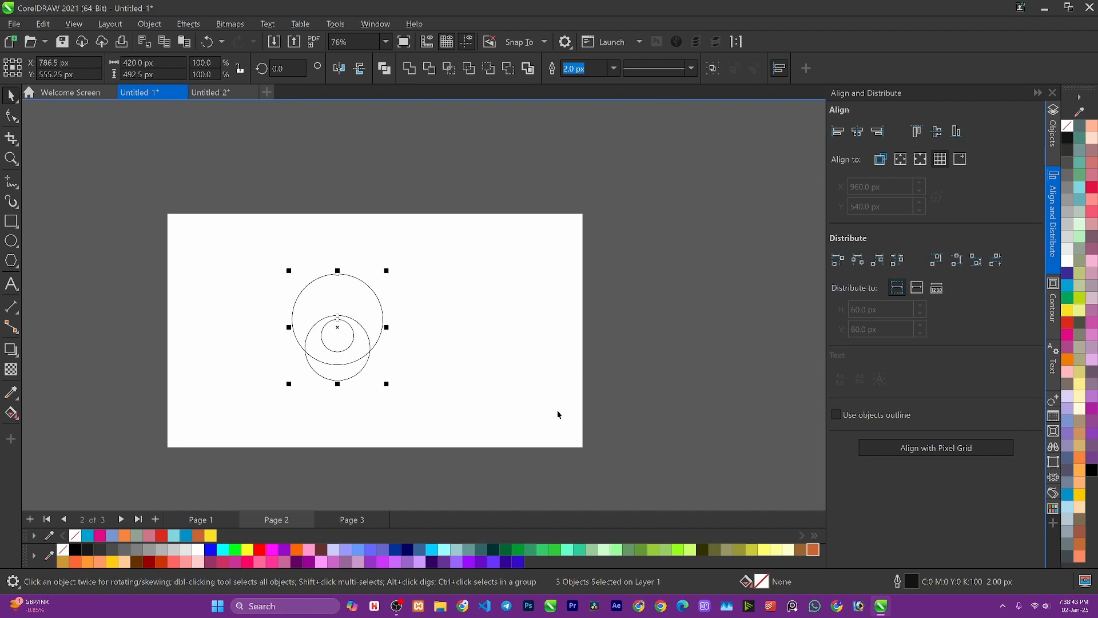
{"action": "key", "text": "e"}
{"action": "left_click", "coordinate": [430, 352]}
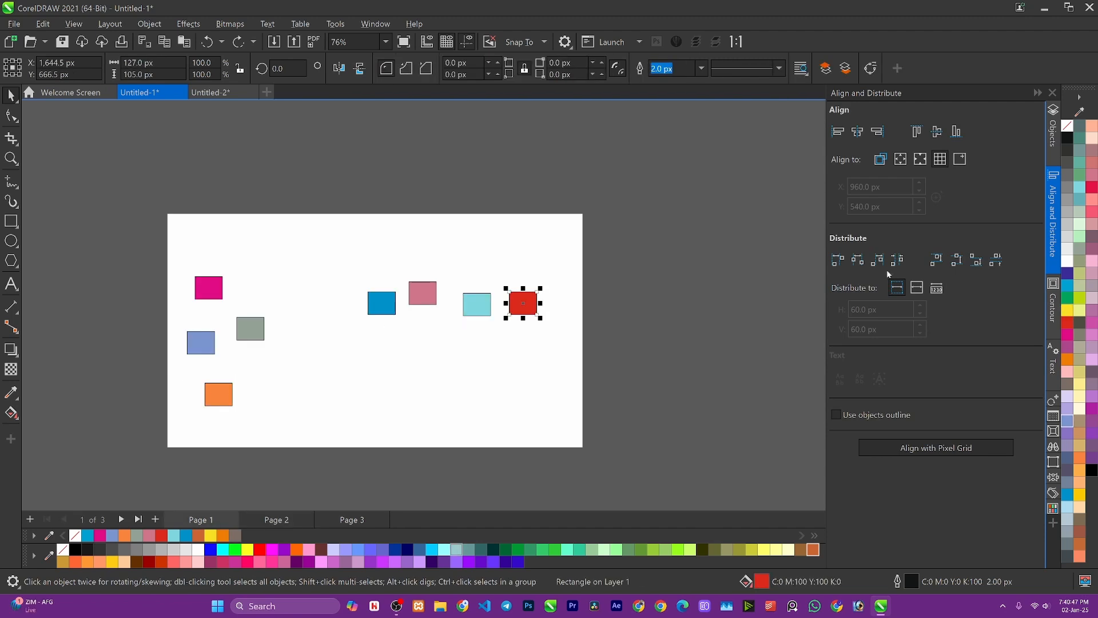
On Page 1, move the grey rectangle into the column, just below the magenta rectangle.
{"action": "left_click", "coordinate": [617, 314]}
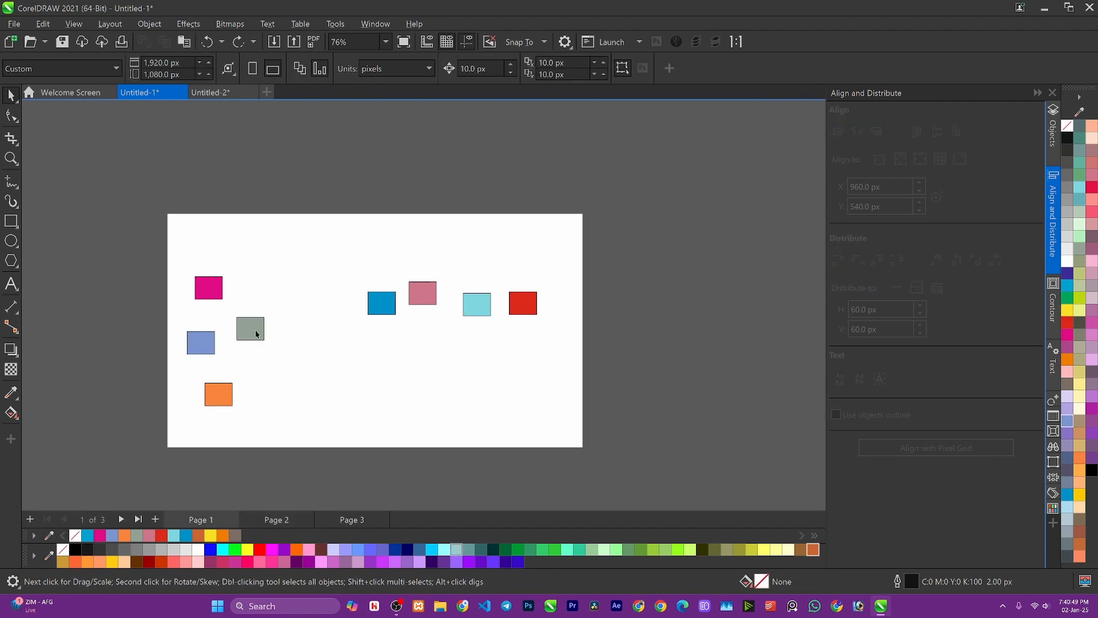
{"action": "left_click_drag", "start_coordinate": [248, 324], "coordinate": [217, 312]}
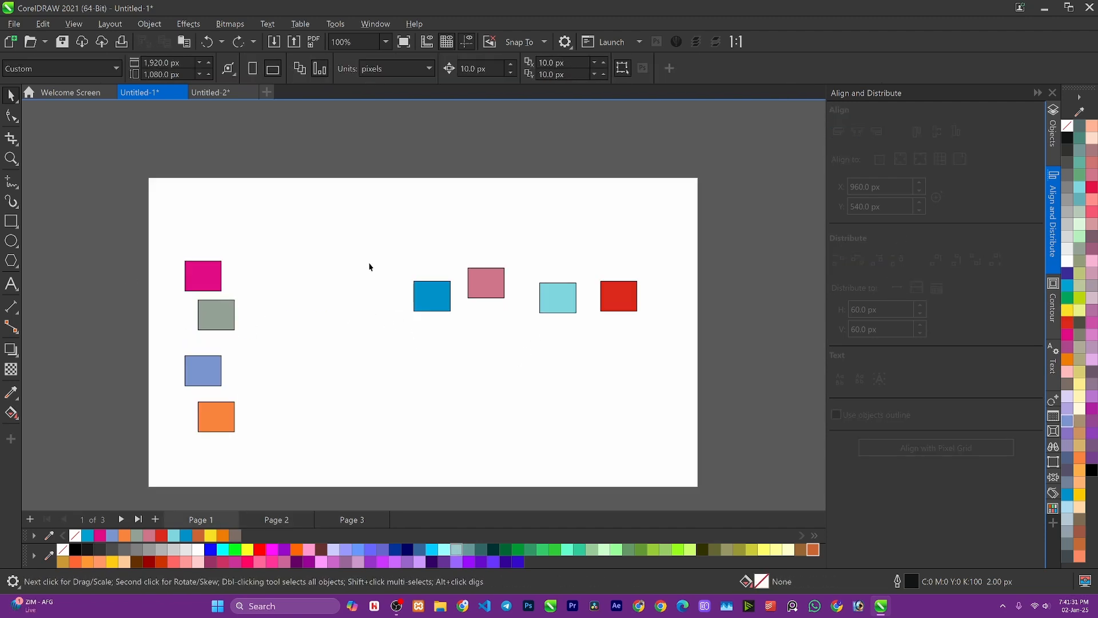
Distribute the four rectangles in the row with equal horizontal space between them and align their top edges.
{"action": "left_click_drag", "start_coordinate": [686, 360], "coordinate": [686, 361]}
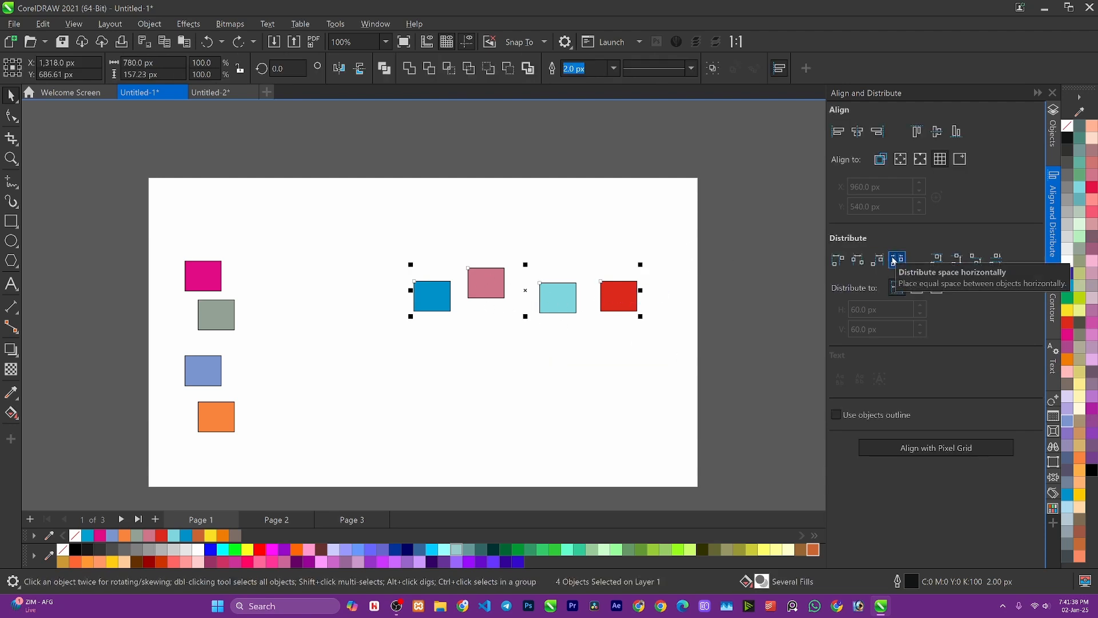
{"action": "left_click", "coordinate": [898, 262]}
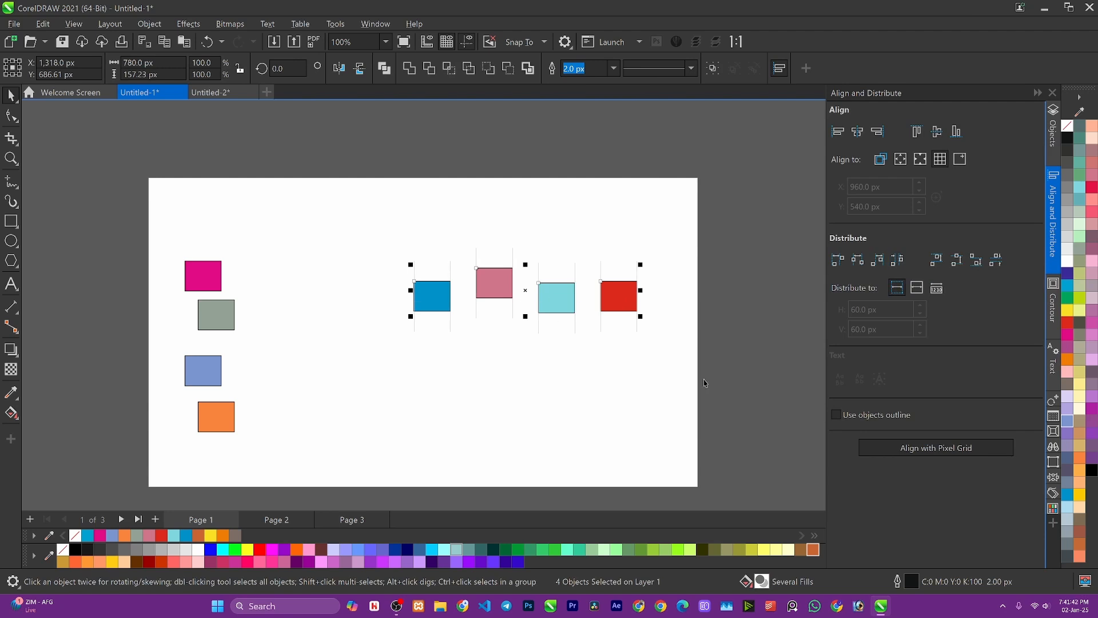
{"action": "left_click", "coordinate": [505, 366]}
{"action": "left_click_drag", "start_coordinate": [414, 247], "coordinate": [665, 345]}
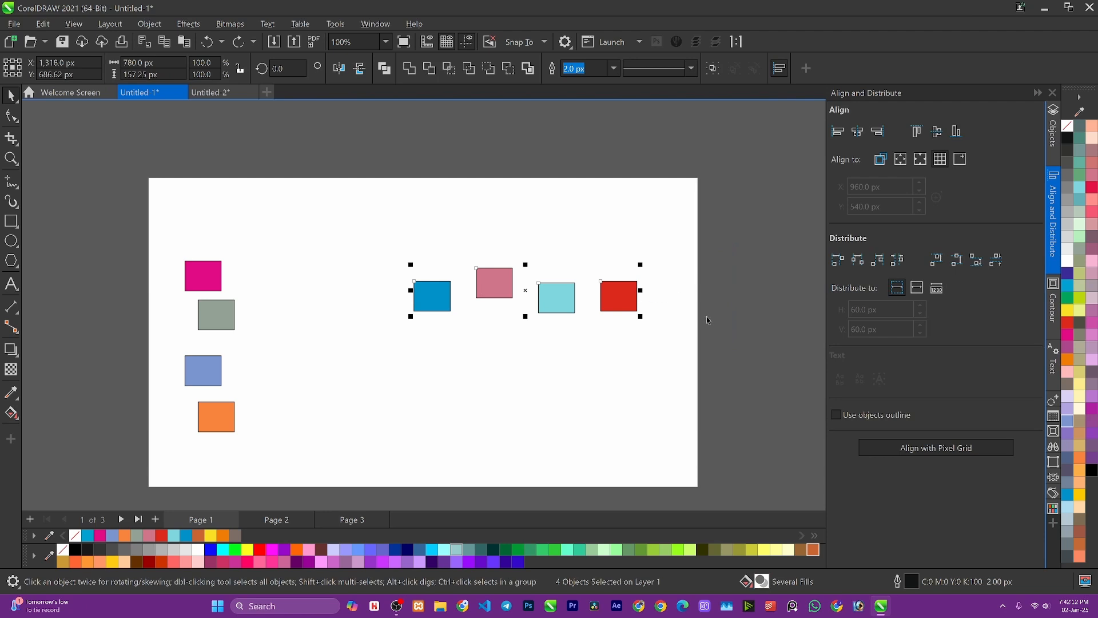
{"action": "key", "text": "t"}
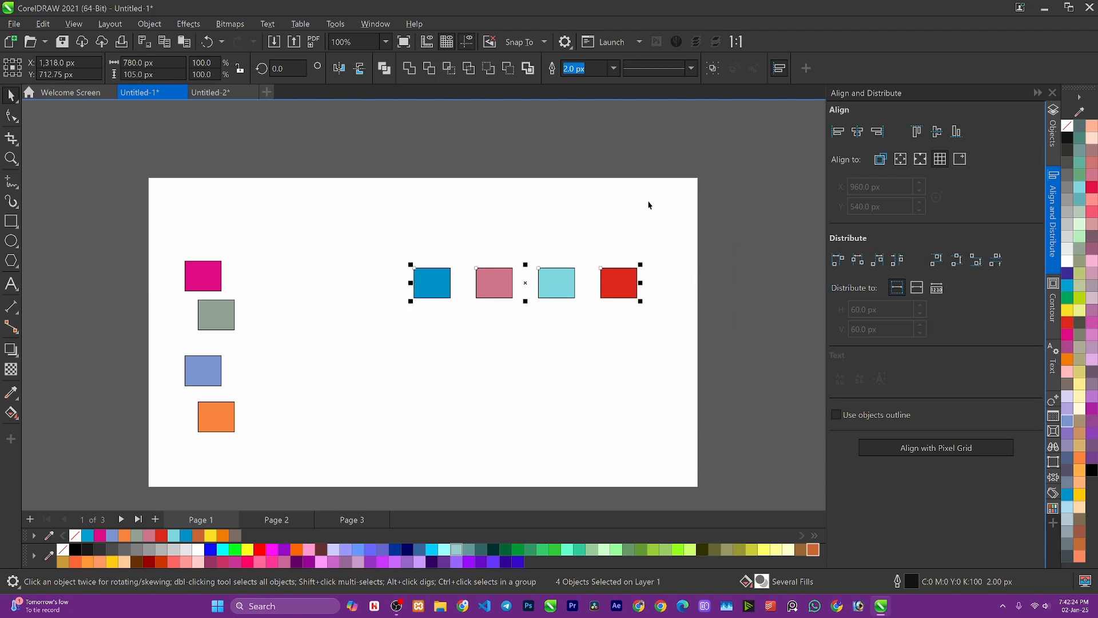
Move the red rectangle slightly below the row, then select all four rectangles of the row and top-align them again.
{"action": "left_click", "coordinate": [676, 307]}
{"action": "left_click_drag", "start_coordinate": [676, 308], "coordinate": [589, 284]}
{"action": "left_click_drag", "start_coordinate": [438, 240], "coordinate": [409, 231]}
{"action": "left_click", "coordinate": [619, 292]}
{"action": "left_click", "coordinate": [619, 346]}
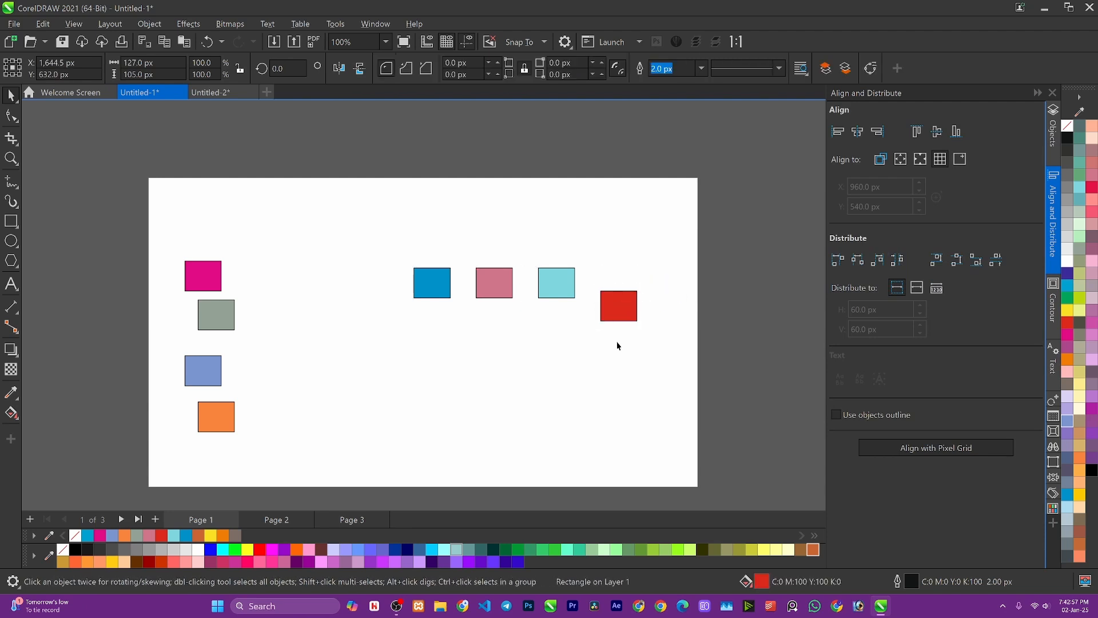
{"action": "left_click_drag", "start_coordinate": [648, 337], "coordinate": [502, 242]}
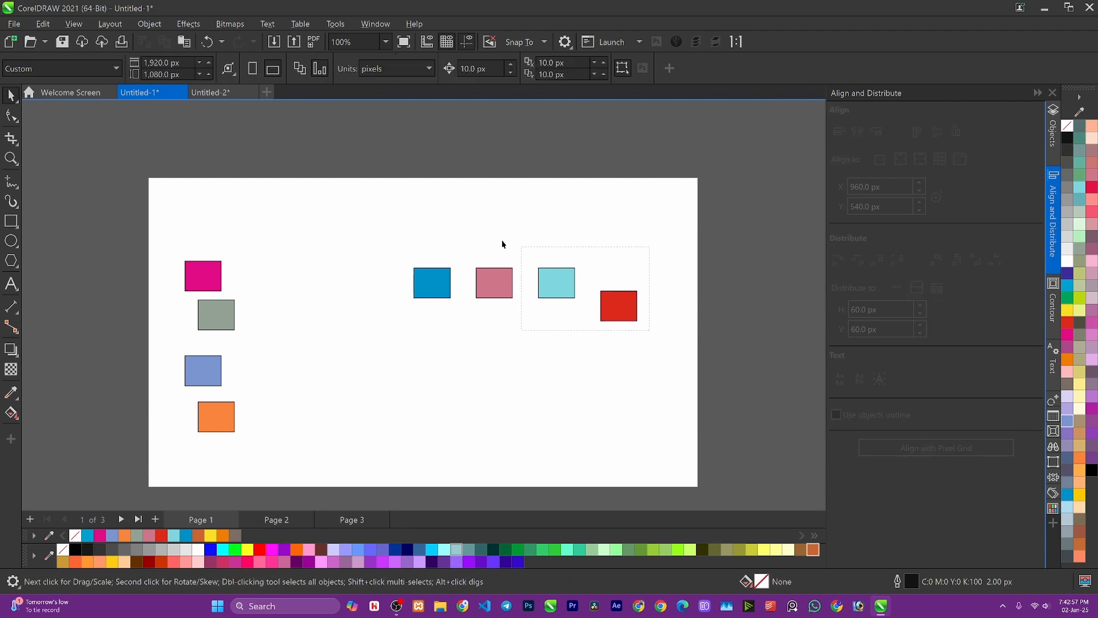
{"action": "key", "text": "t"}
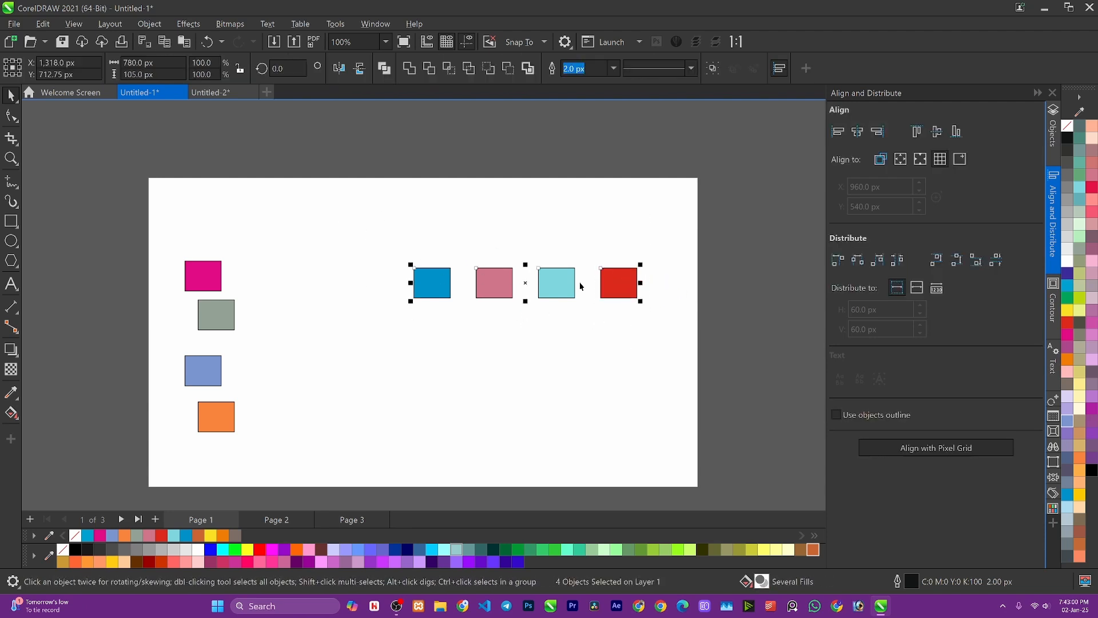
Distribute the four rectangles in the column with equal vertical space, try aligning their top edges, and undo that alignment.
{"action": "left_click", "coordinate": [567, 356]}
{"action": "left_click_drag", "start_coordinate": [310, 462], "coordinate": [168, 243]}
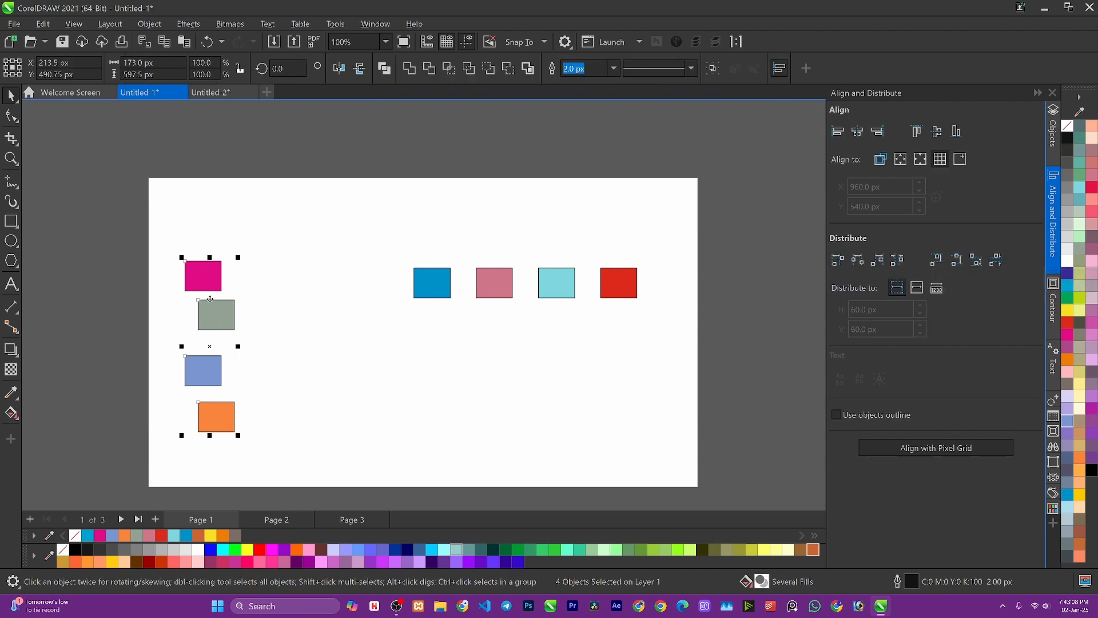
{"action": "left_click", "coordinate": [994, 262]}
{"action": "key", "text": "t"}
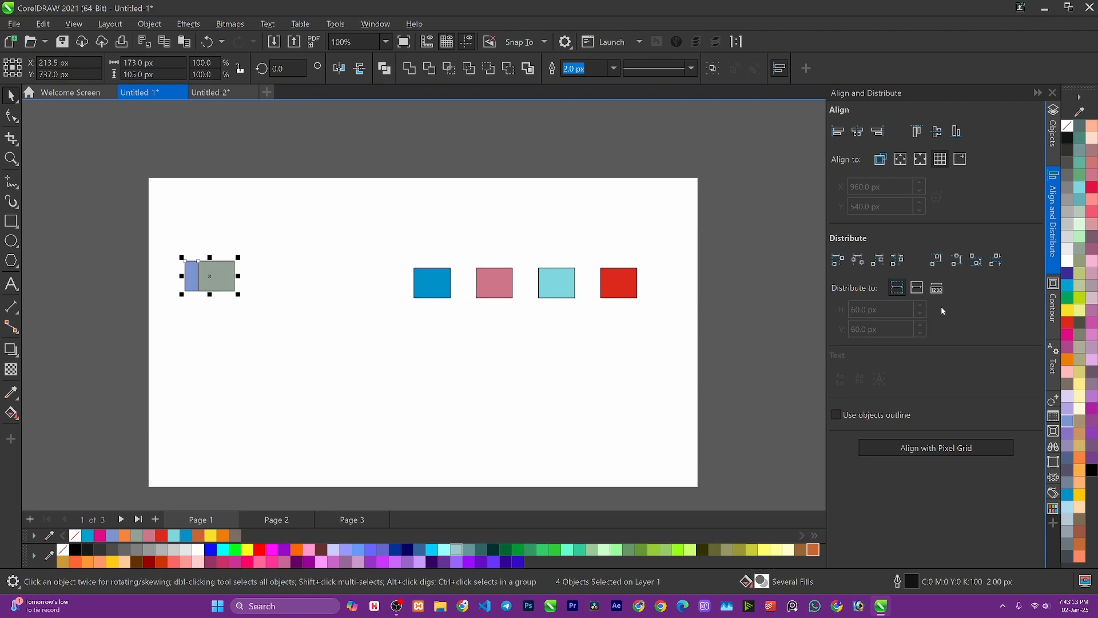
{"action": "key", "text": "ctrl+z"}
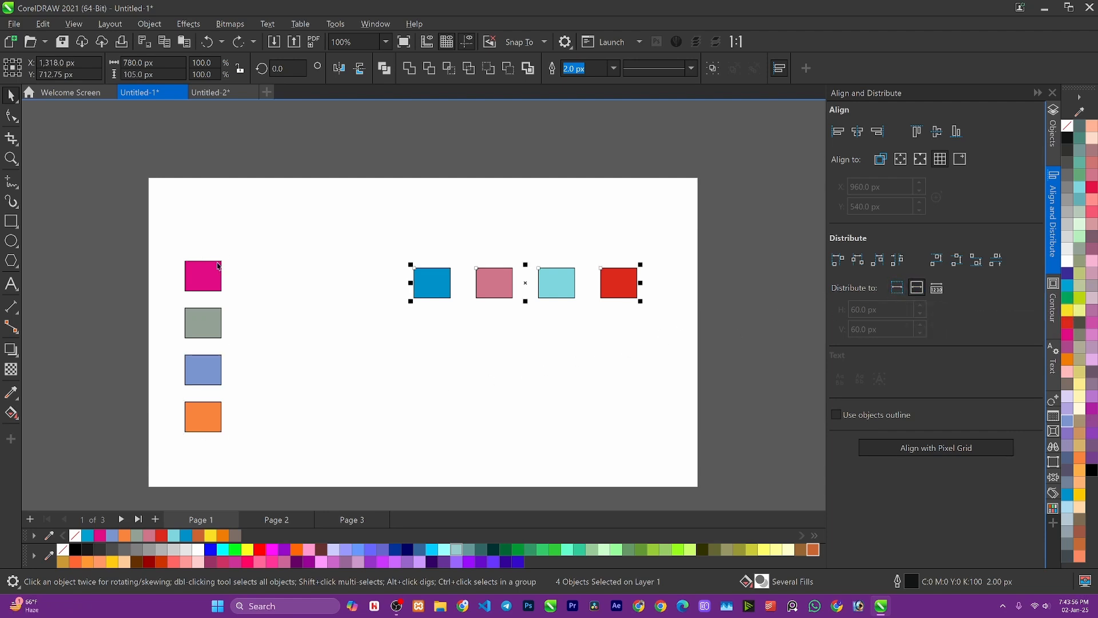
Move the column of four rectangles off the page, and distribute the row's four rectangles with equal horizontal spacing across the page extent.
{"action": "left_click_drag", "start_coordinate": [177, 243], "coordinate": [265, 452]}
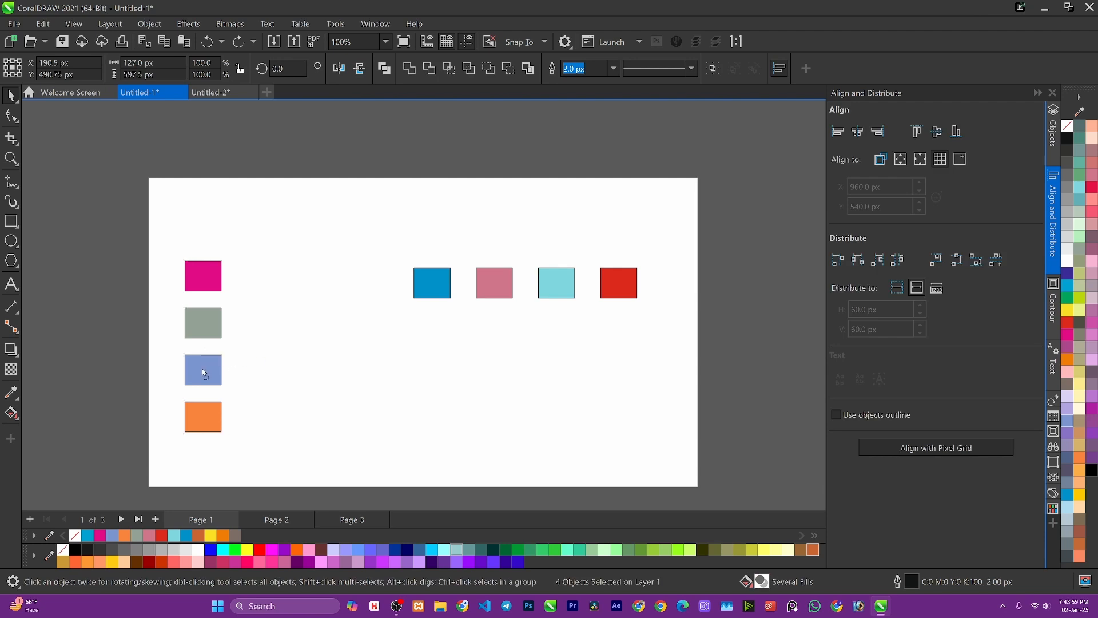
{"action": "left_click_drag", "start_coordinate": [202, 369], "coordinate": [99, 357]}
{"action": "left_click_drag", "start_coordinate": [358, 253], "coordinate": [720, 326]}
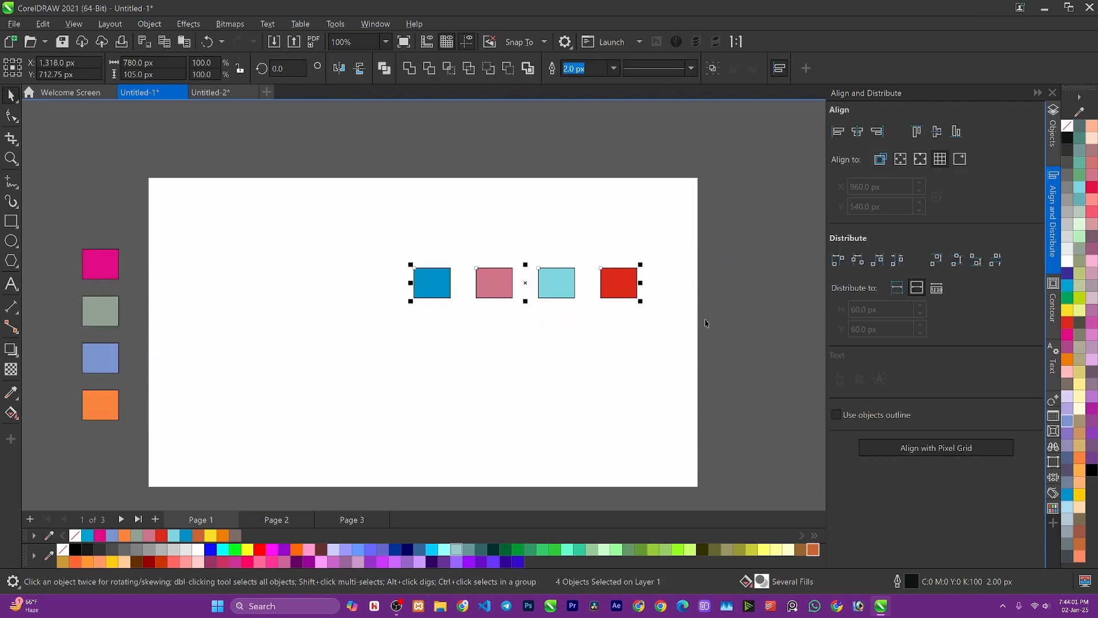
{"action": "left_click", "coordinate": [917, 288]}
{"action": "left_click", "coordinate": [898, 261]}
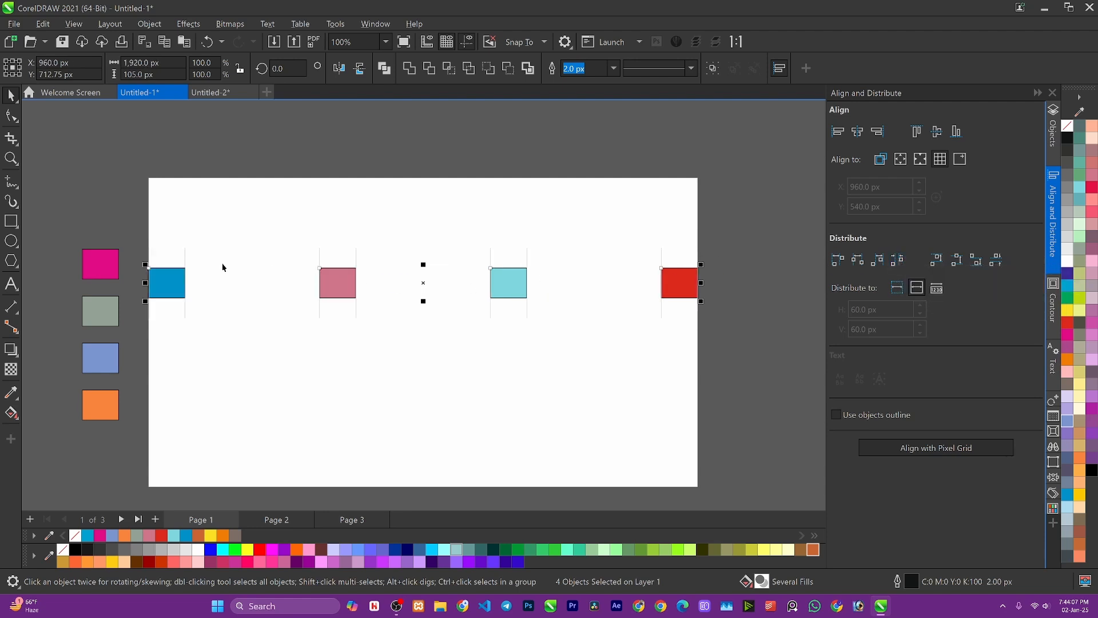
Move the row of four rectangles off the page, placing them above its upper edge.
{"action": "left_click", "coordinate": [141, 250]}
{"action": "left_click_drag", "start_coordinate": [509, 335], "coordinate": [529, 335]}
{"action": "left_click_drag", "start_coordinate": [670, 298], "coordinate": [669, 150]}
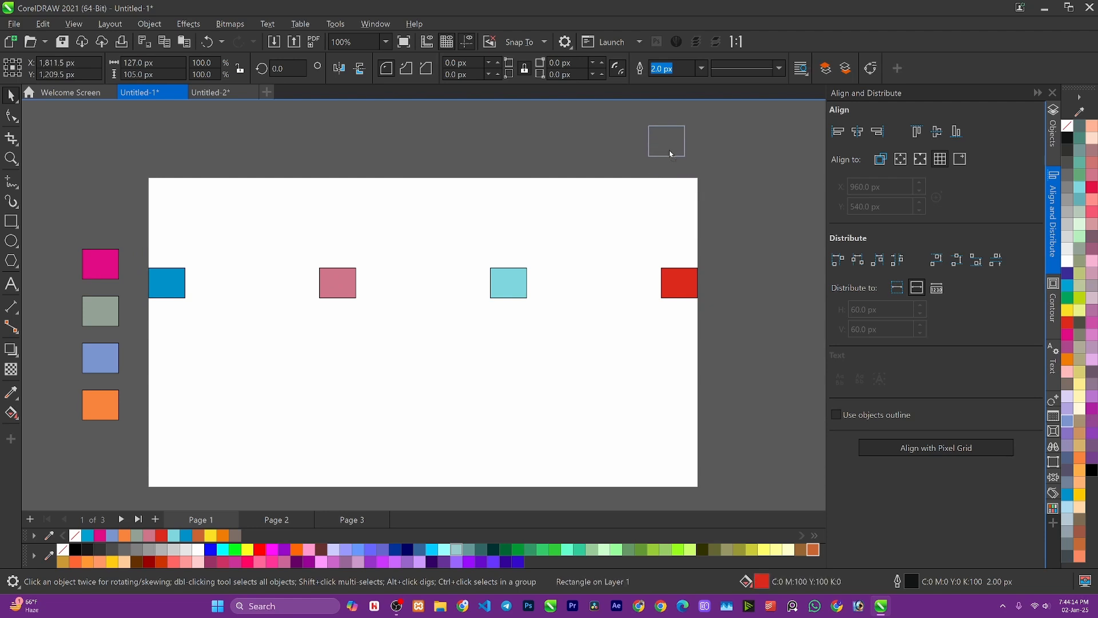
{"action": "left_click_drag", "start_coordinate": [669, 149], "coordinate": [669, 150]}
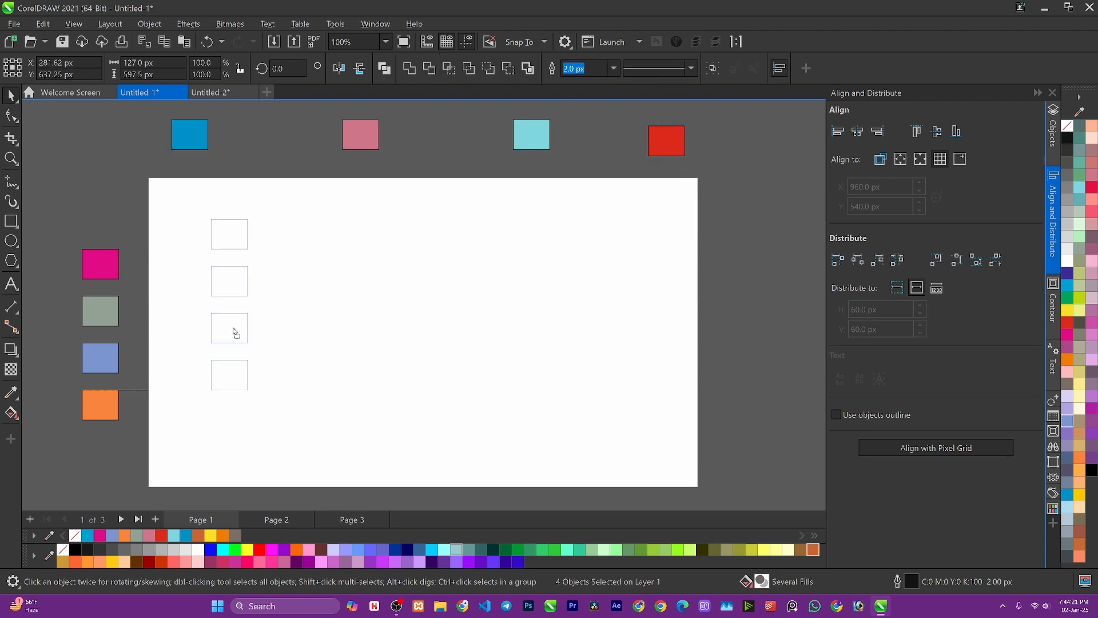
Move the column of four rectangles onto the page and distribute them with equal vertical spacing across the page extent.
{"action": "left_click_drag", "start_coordinate": [232, 327], "coordinate": [232, 327]}
{"action": "left_click", "coordinate": [263, 289]}
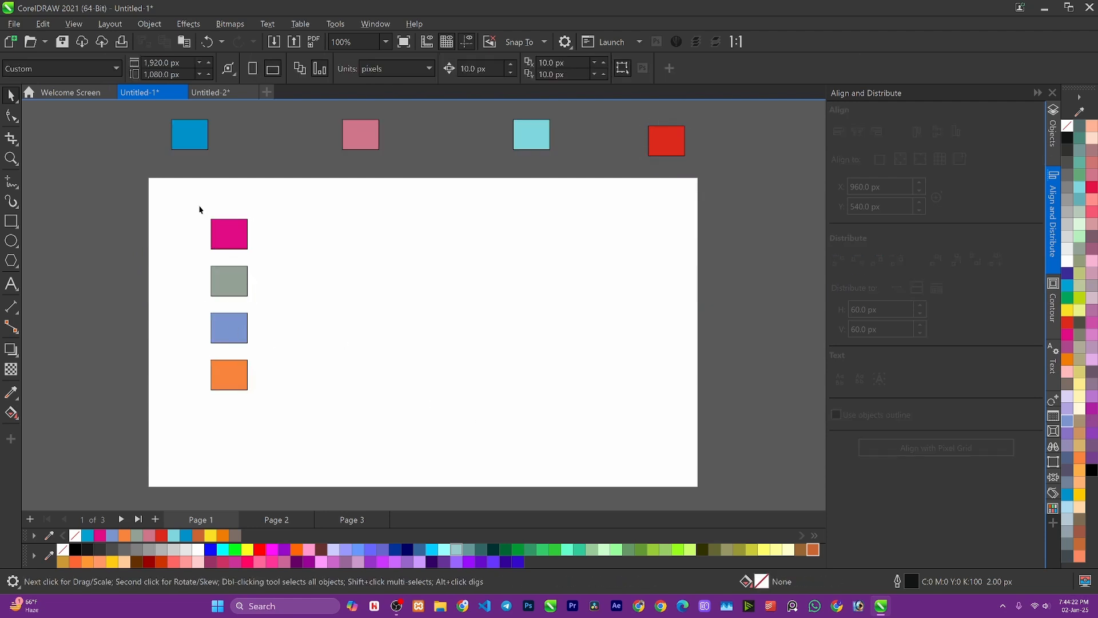
{"action": "left_click_drag", "start_coordinate": [199, 209], "coordinate": [315, 409]}
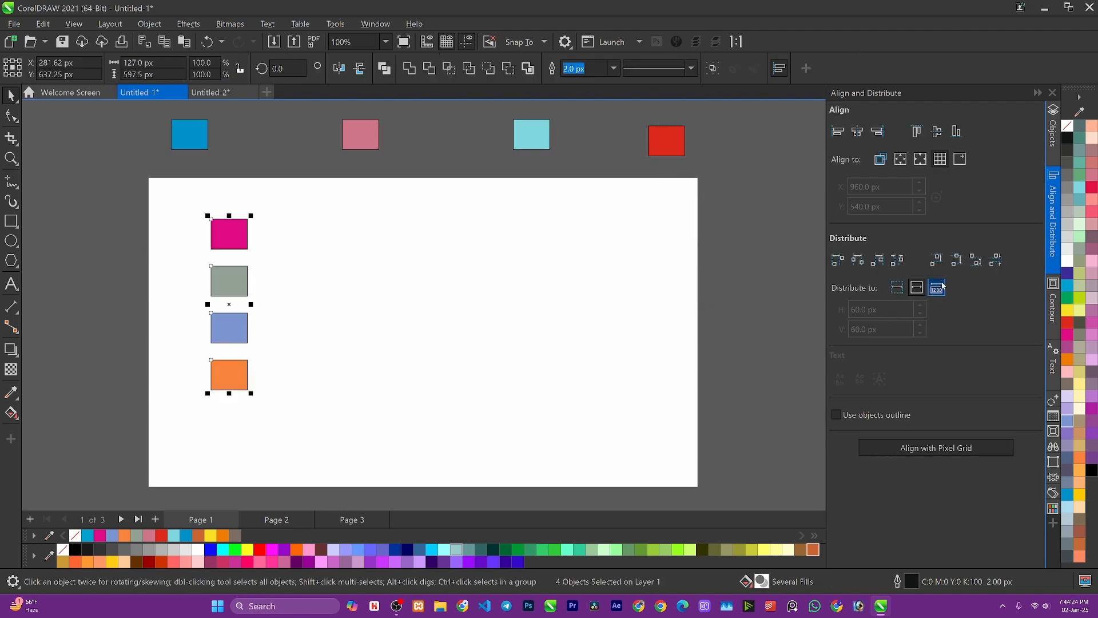
{"action": "left_click", "coordinate": [996, 262]}
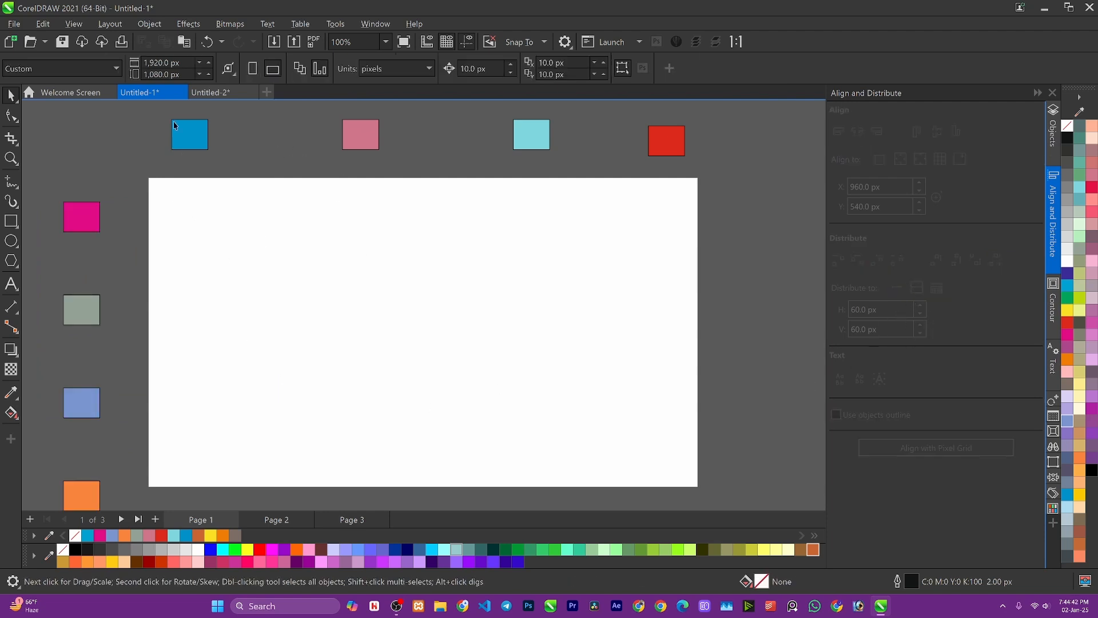
Set the distribution mode to a specified object spacing for the row's four rectangles, and move the row back onto the page.
{"action": "left_click_drag", "start_coordinate": [156, 111], "coordinate": [756, 182]}
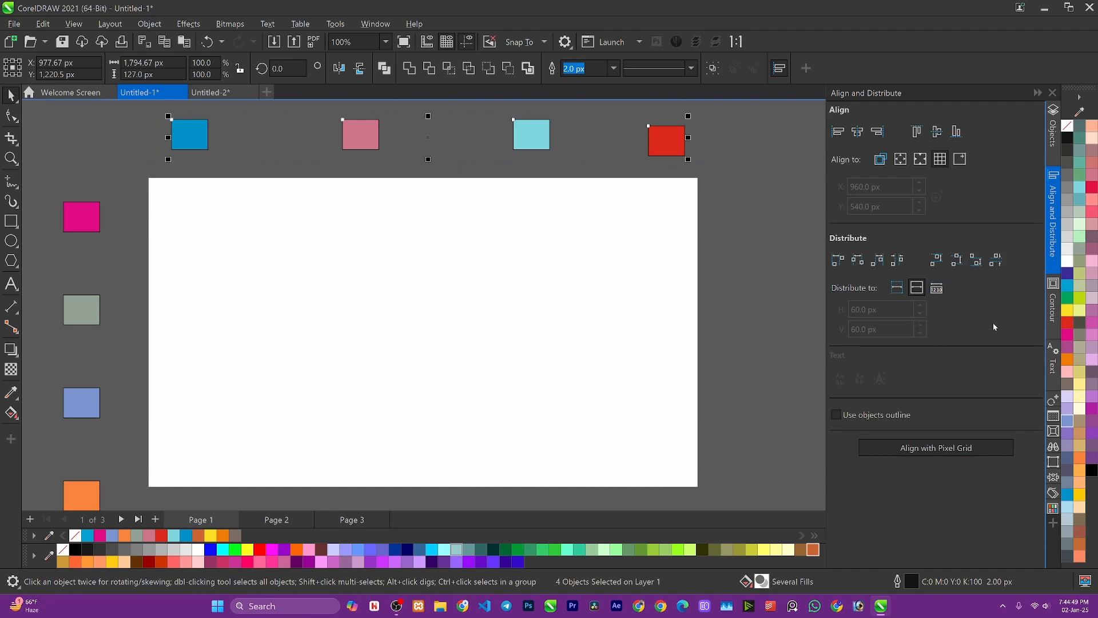
{"action": "left_click", "coordinate": [937, 290]}
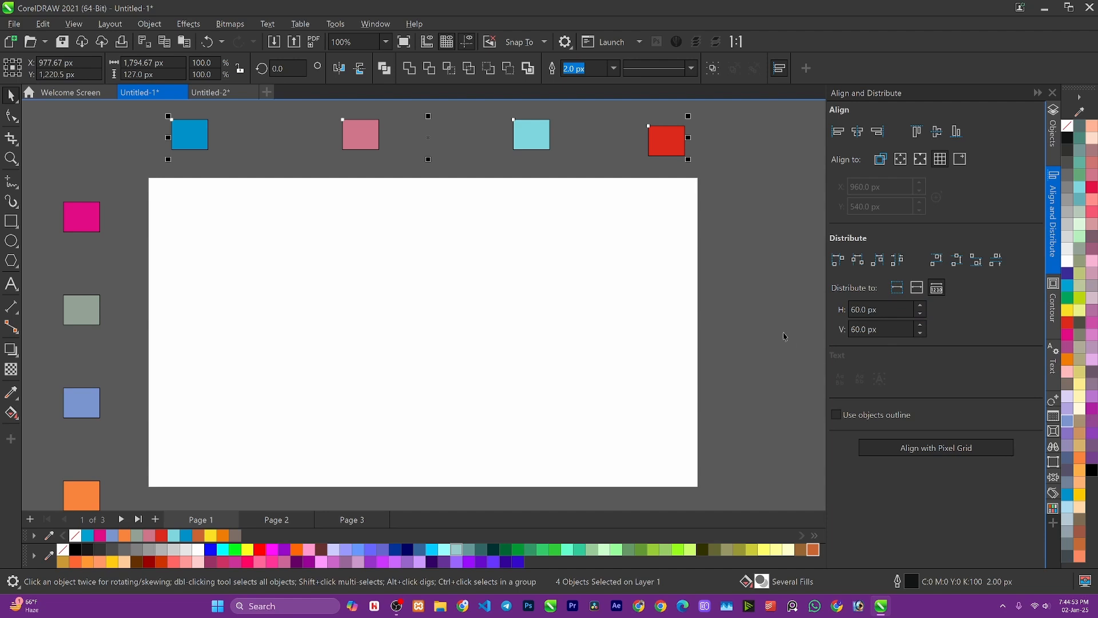
{"action": "left_click_drag", "start_coordinate": [563, 163], "coordinate": [692, 159]}
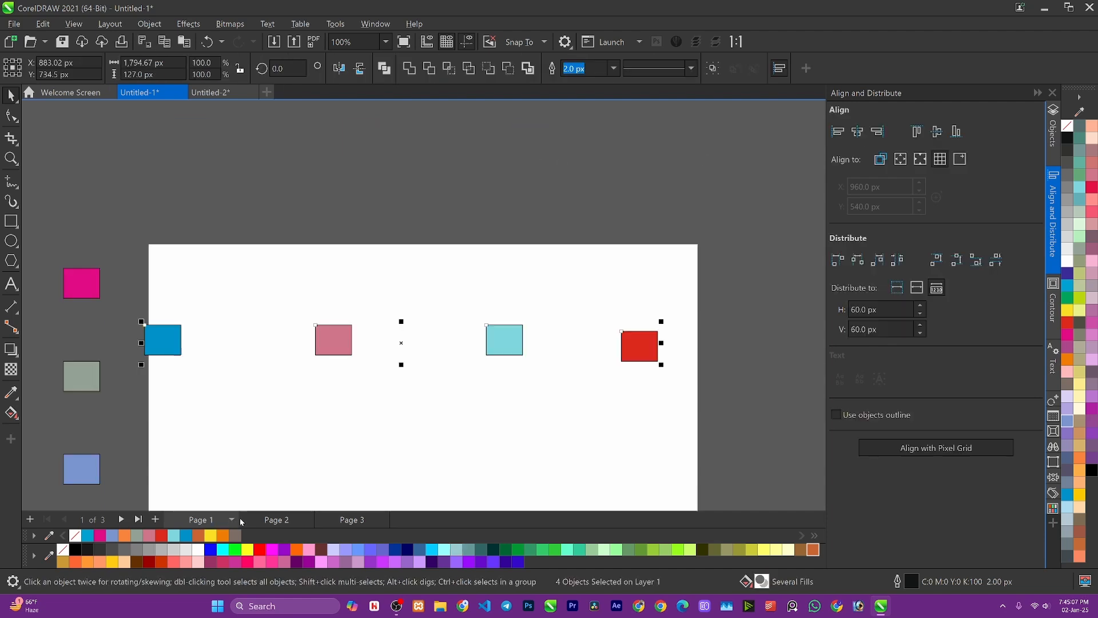
On Page 3, top-align the "Graphics Point" text to the yellow rectangle, using the text's first line baseline.
{"action": "left_click", "coordinate": [274, 519]}
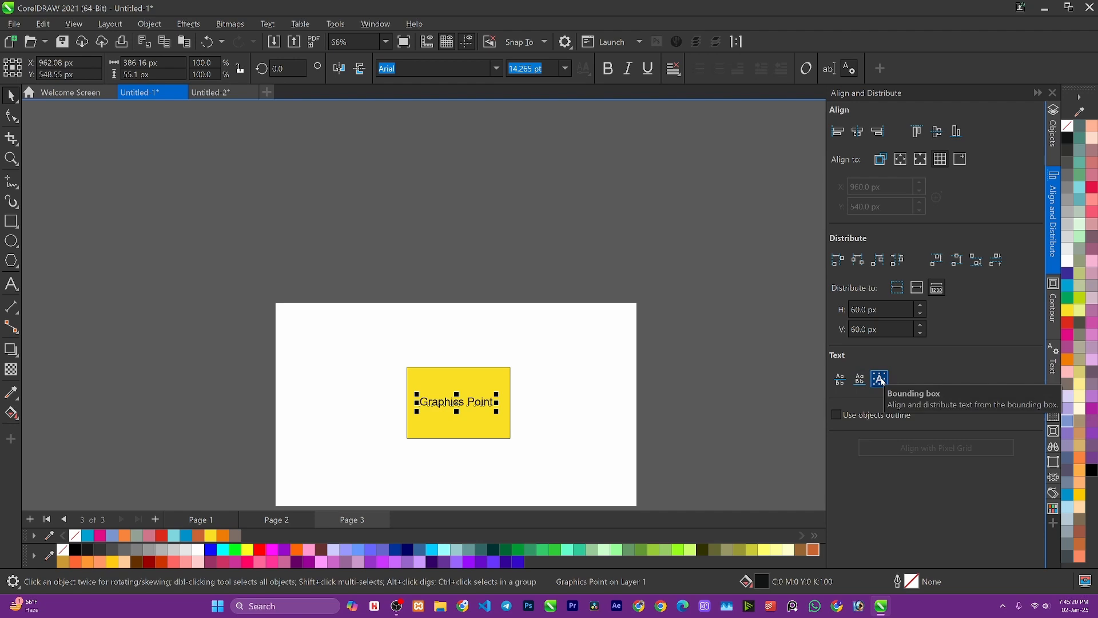
{"action": "left_click", "coordinate": [573, 439]}
{"action": "left_click", "coordinate": [420, 400]}
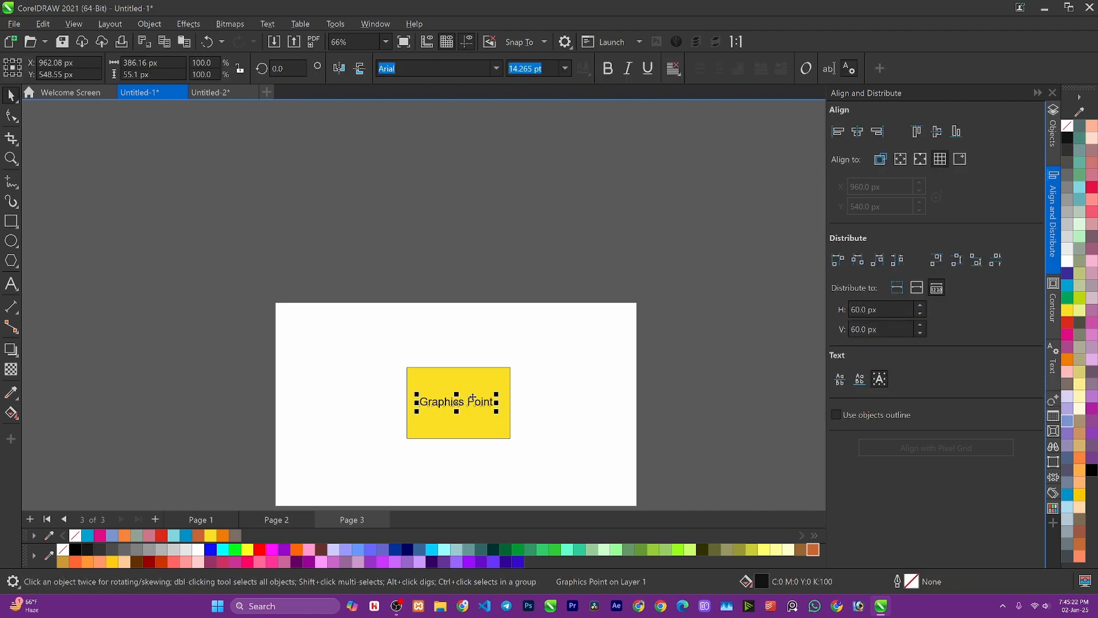
{"action": "left_click", "coordinate": [588, 478]}
{"action": "left_click_drag", "start_coordinate": [589, 478], "coordinate": [588, 478]}
{"action": "left_click", "coordinate": [466, 408]}
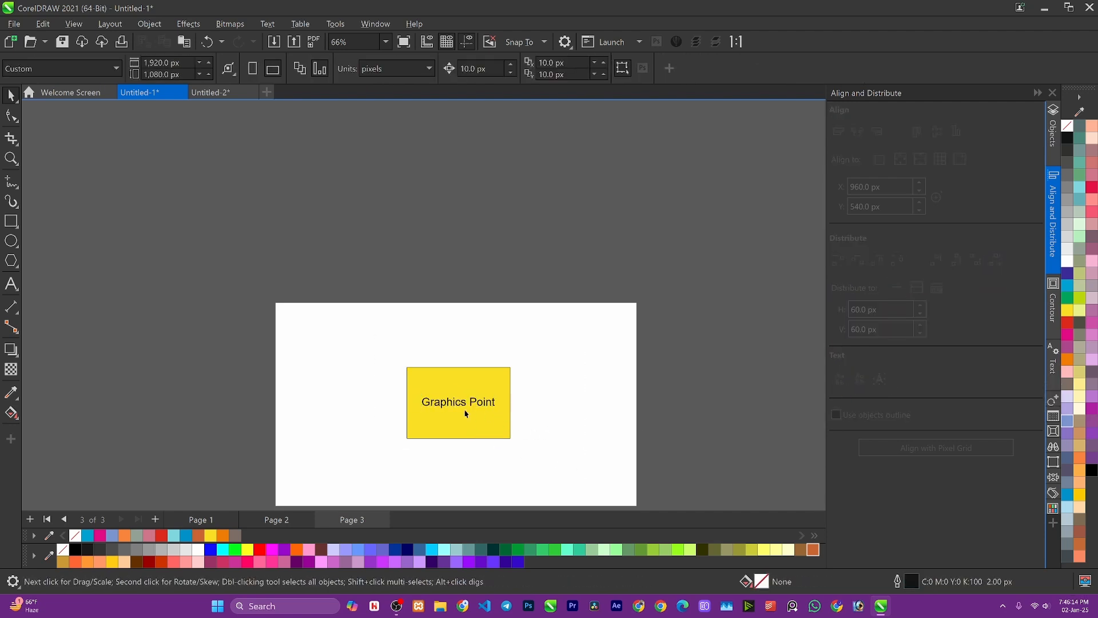
{"action": "left_click", "coordinate": [469, 381], "text": "shift"}
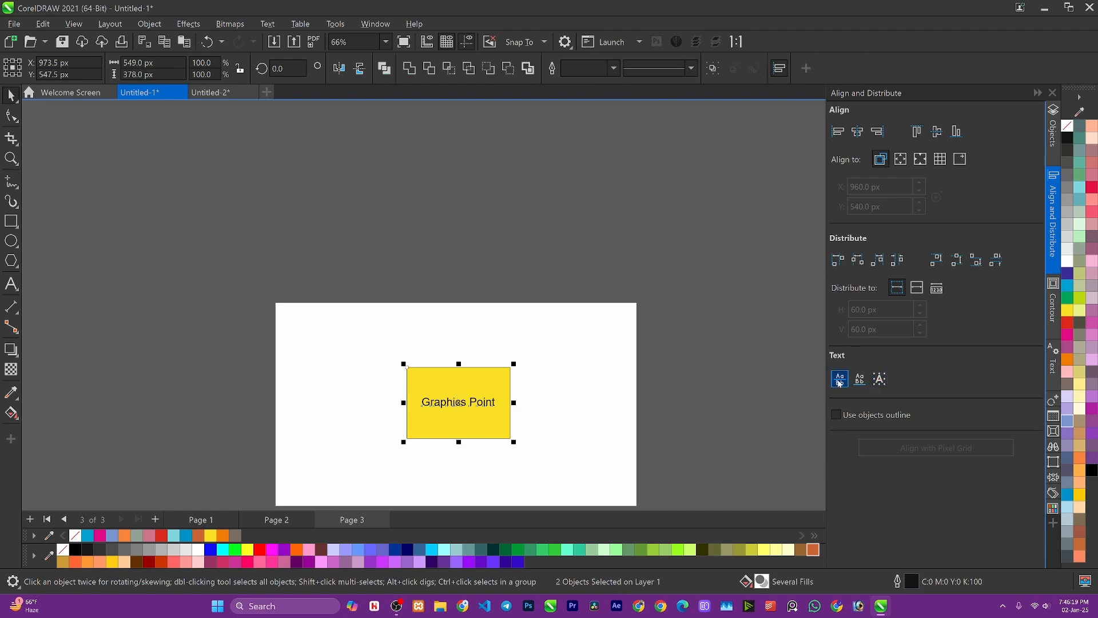
{"action": "left_click", "coordinate": [917, 132]}
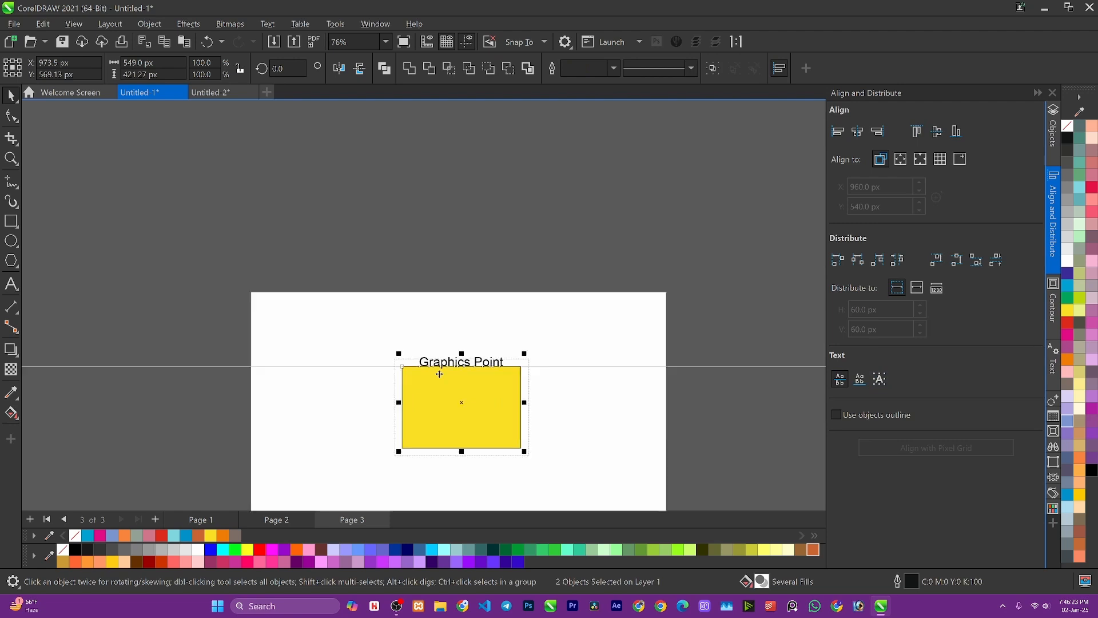
{"action": "scroll", "coordinate": [439, 373], "scroll_direction": "up", "scroll_amount": 3}
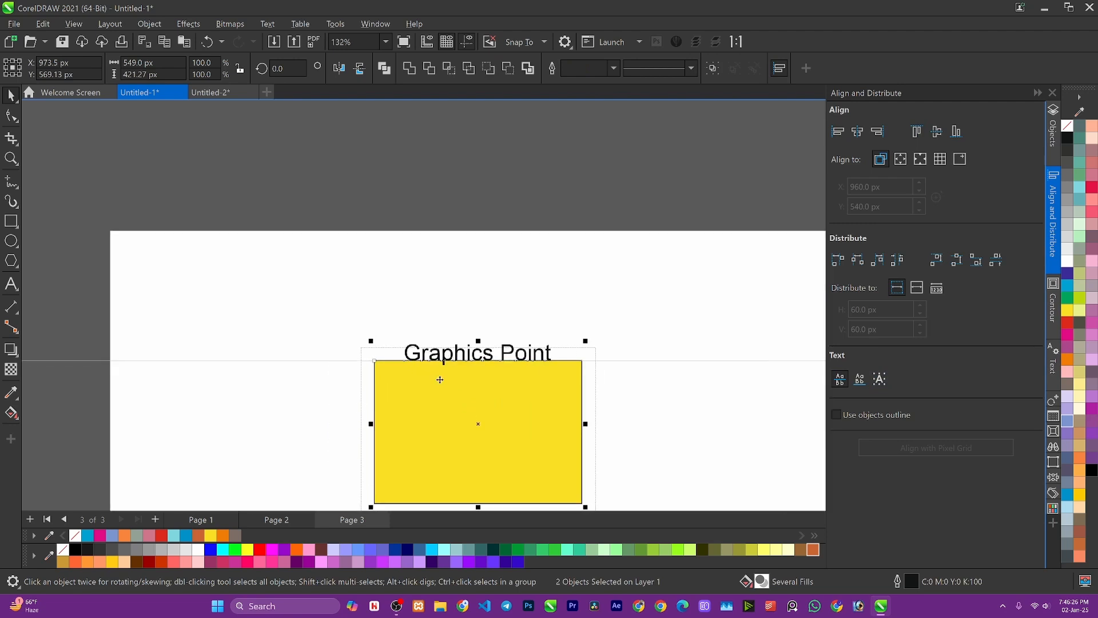
Align the "Graphics Point" text to the yellow rectangle's left and bottom edges, using the first line baseline.
{"action": "left_click", "coordinate": [838, 132]}
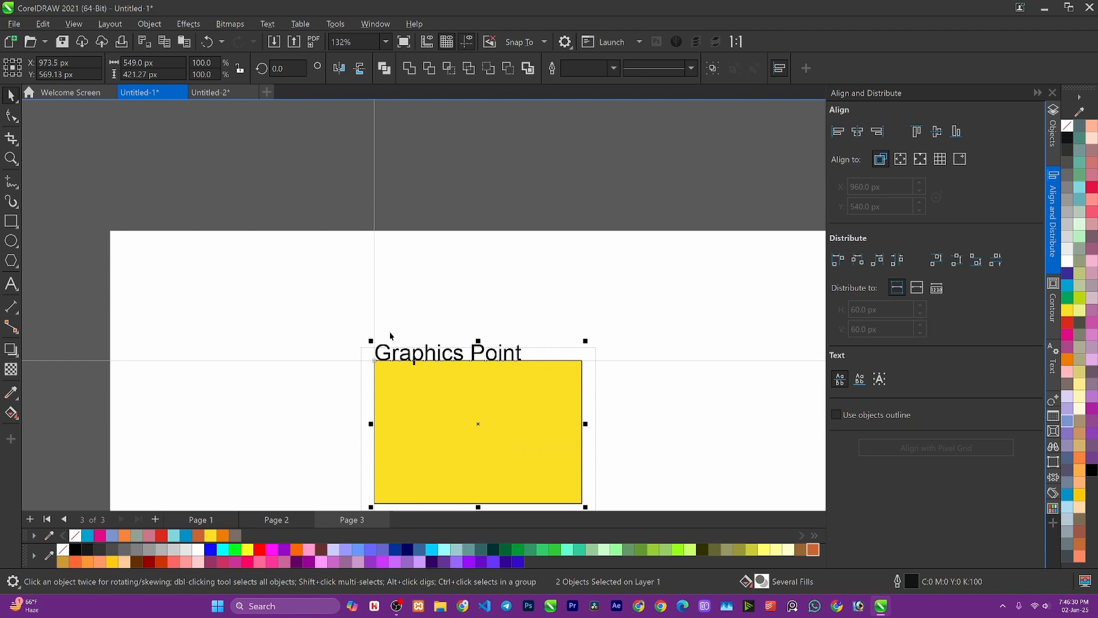
{"action": "left_click", "coordinate": [955, 132]}
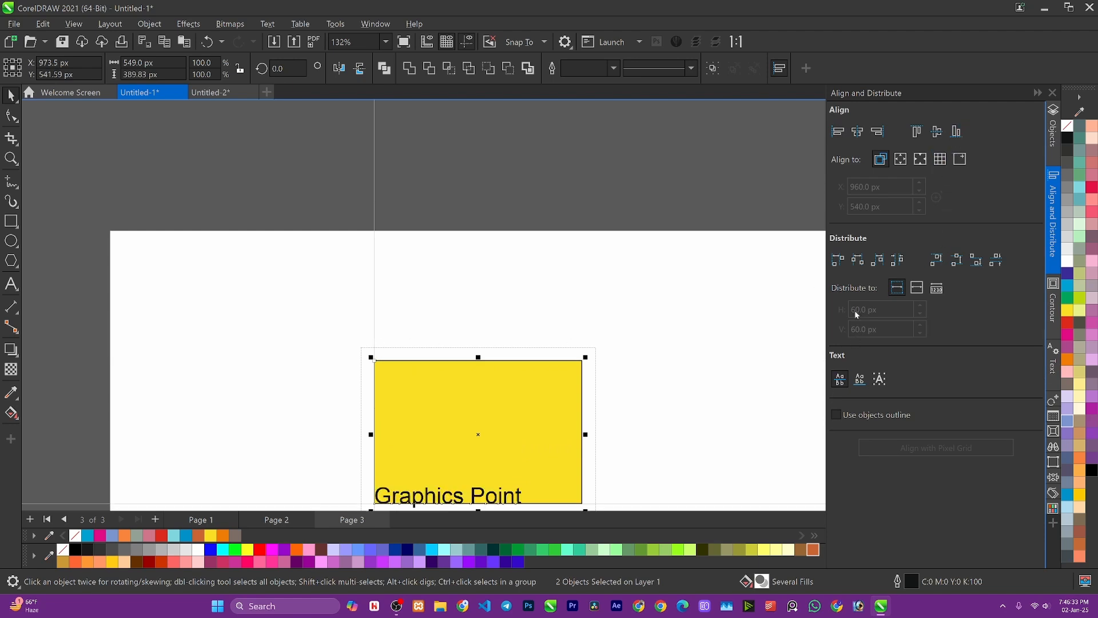
{"action": "scroll", "coordinate": [662, 396], "scroll_direction": "down", "scroll_amount": 1}
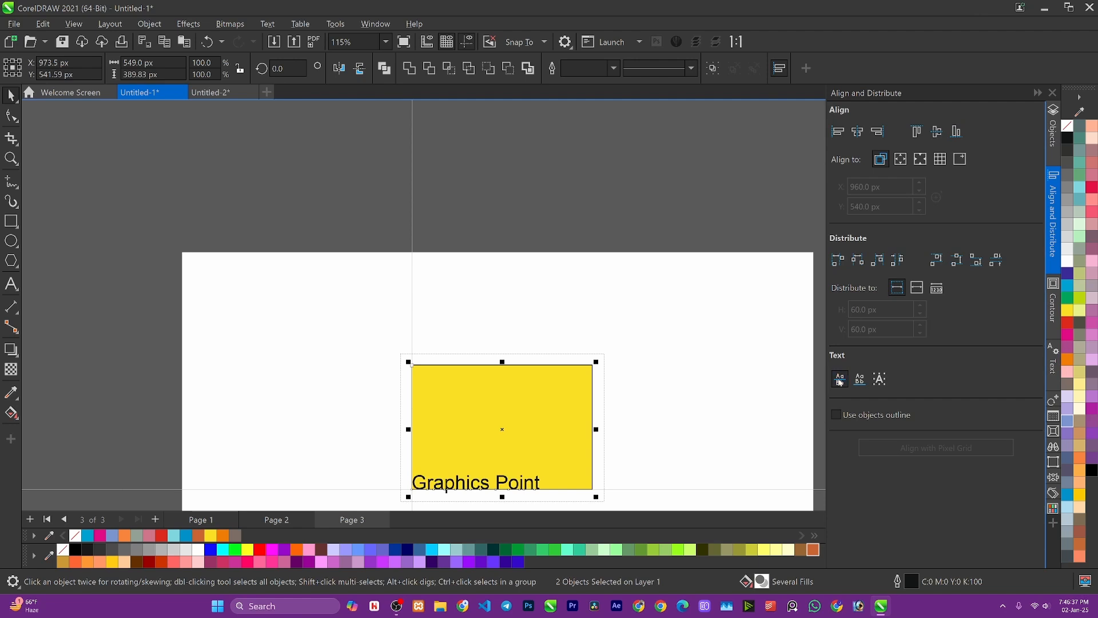
{"action": "left_click", "coordinate": [879, 379]}
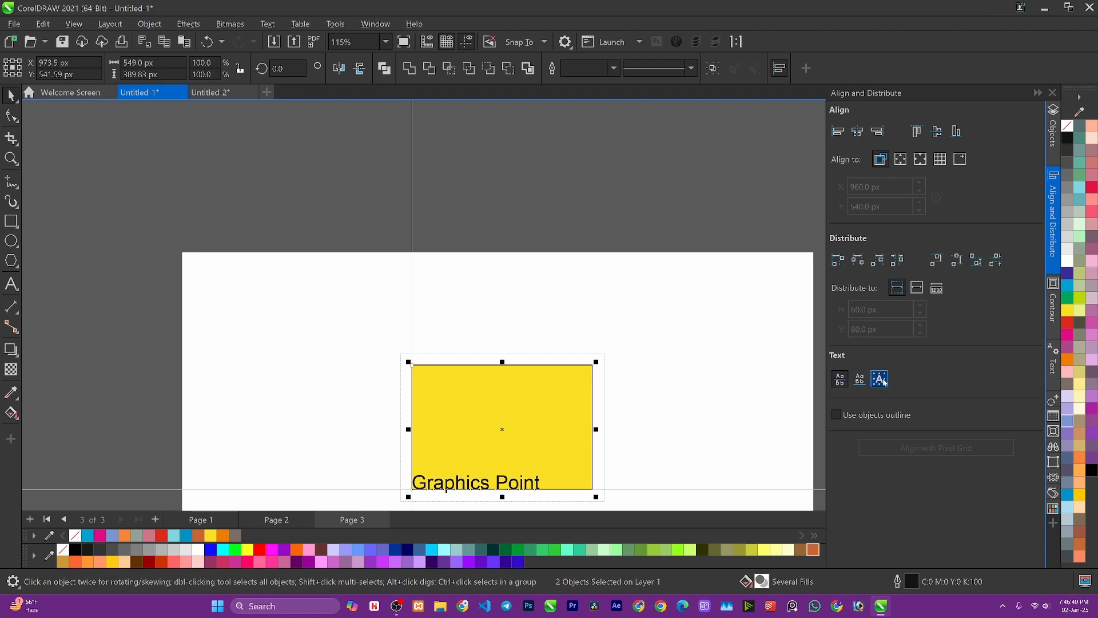
{"action": "scroll", "coordinate": [574, 457], "scroll_direction": "up", "scroll_amount": 2}
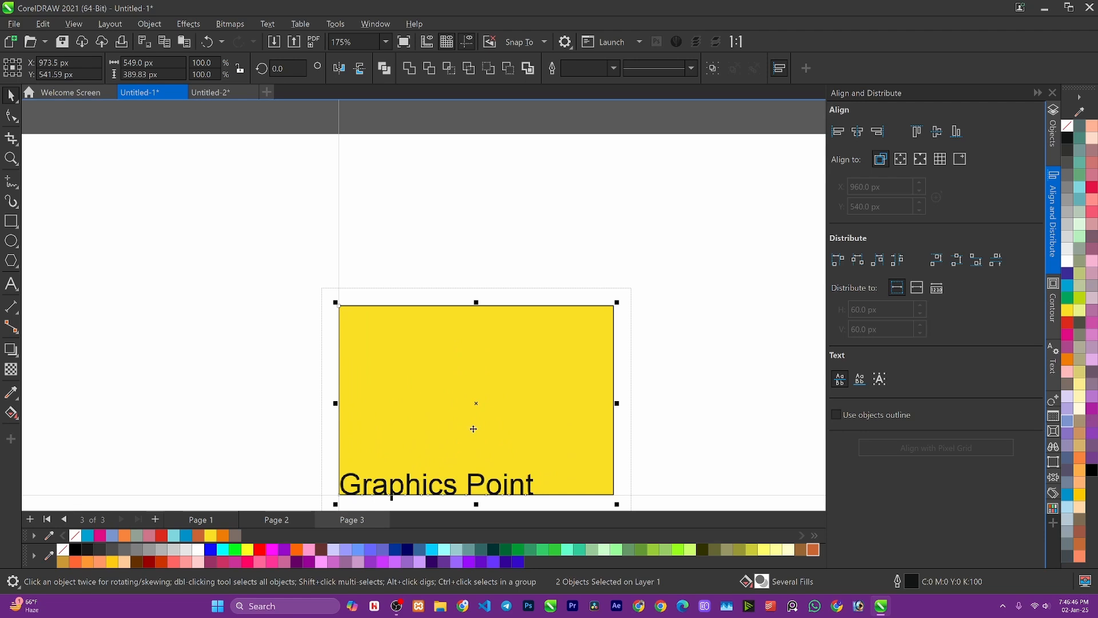
{"action": "scroll", "coordinate": [479, 429], "scroll_direction": "down", "scroll_amount": 1}
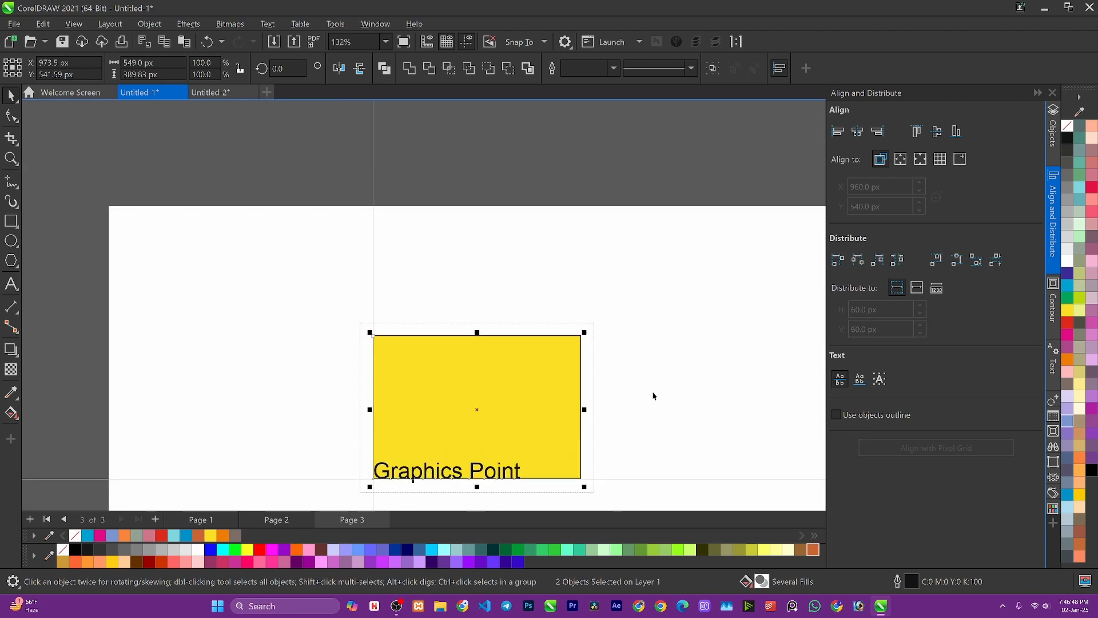
{"action": "scroll", "coordinate": [519, 455], "scroll_direction": "down", "scroll_amount": 1}
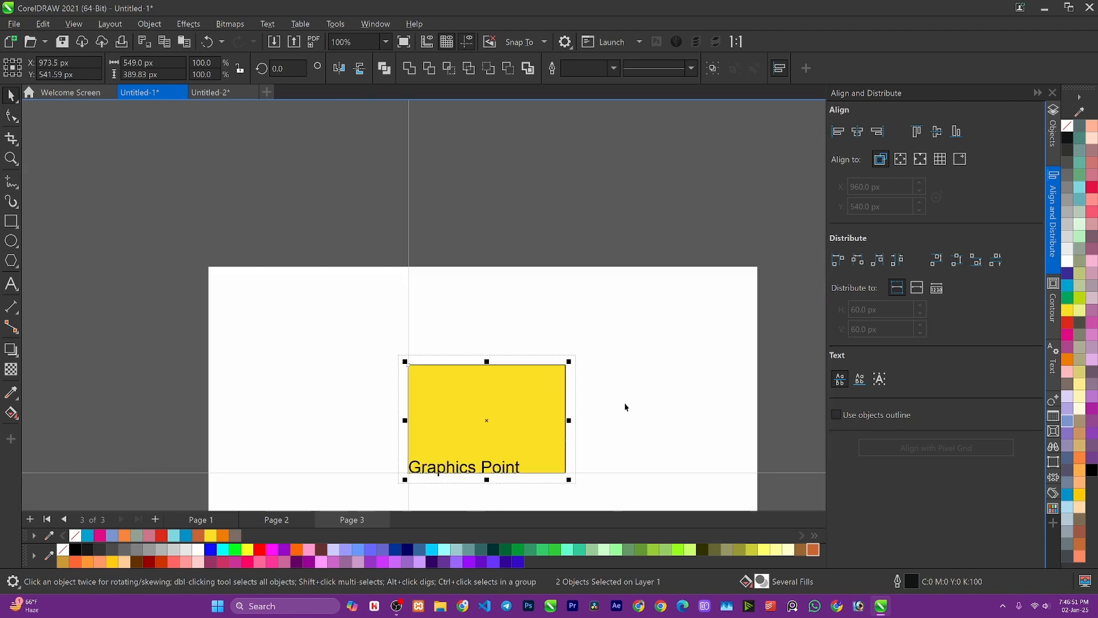